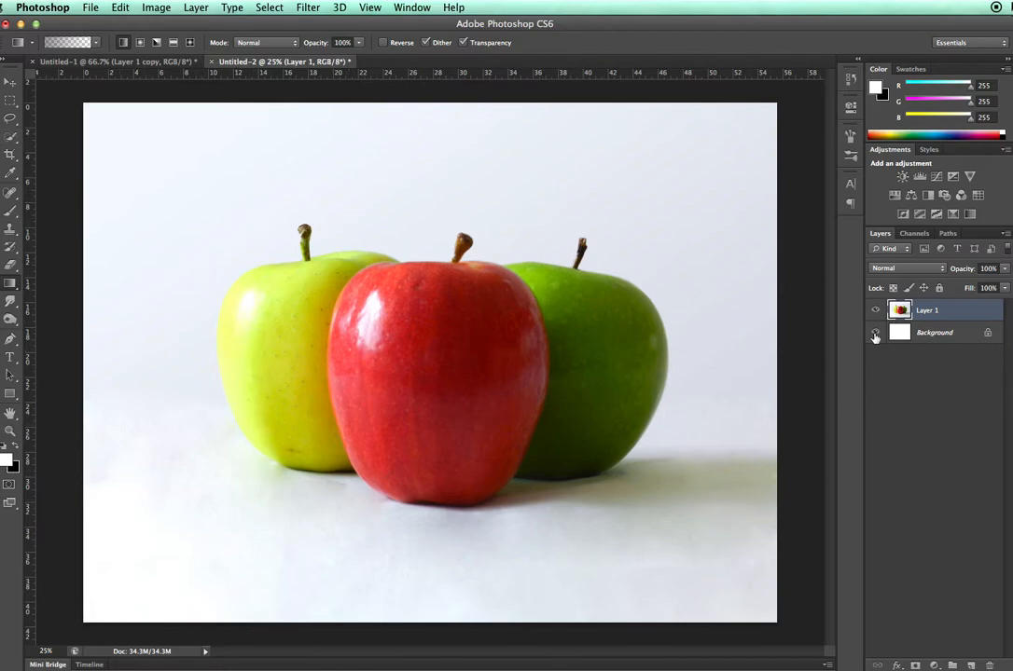
- Toggle the visibility of the Background and Layer 1 to check what each layer contains
left_click(876, 333)
left_click(877, 312)
left_click(876, 313)
left_click(876, 312)
left_click(876, 313)
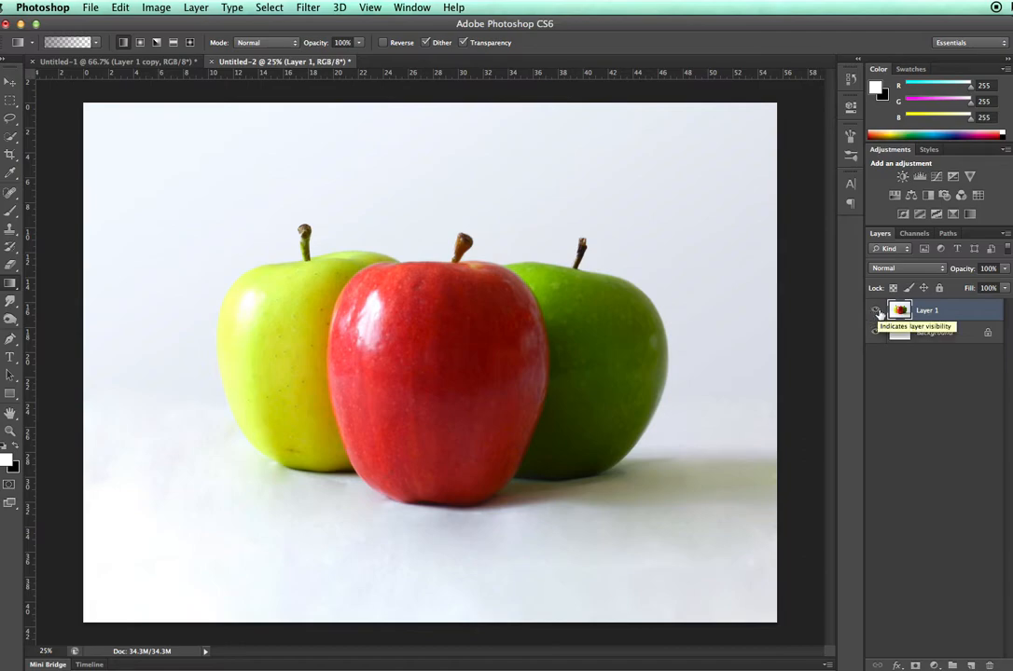
- Select the pale backdrop around the apples on Layer 1 with the Magic Wand at tolerance 32 and delete it
left_click(11, 138)
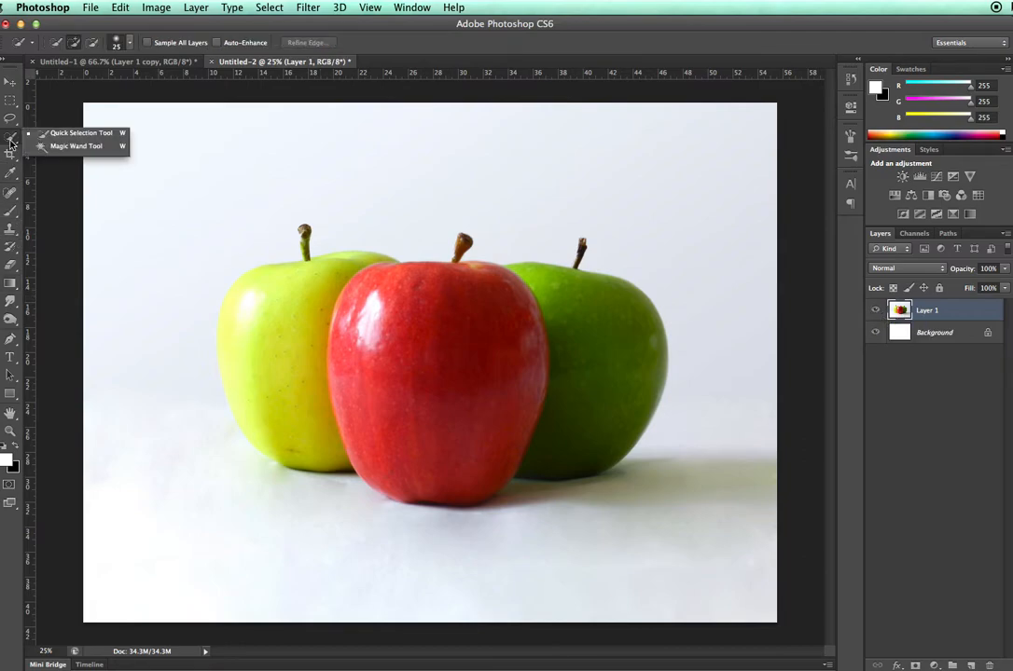
left_click(78, 148)
left_click(167, 164)
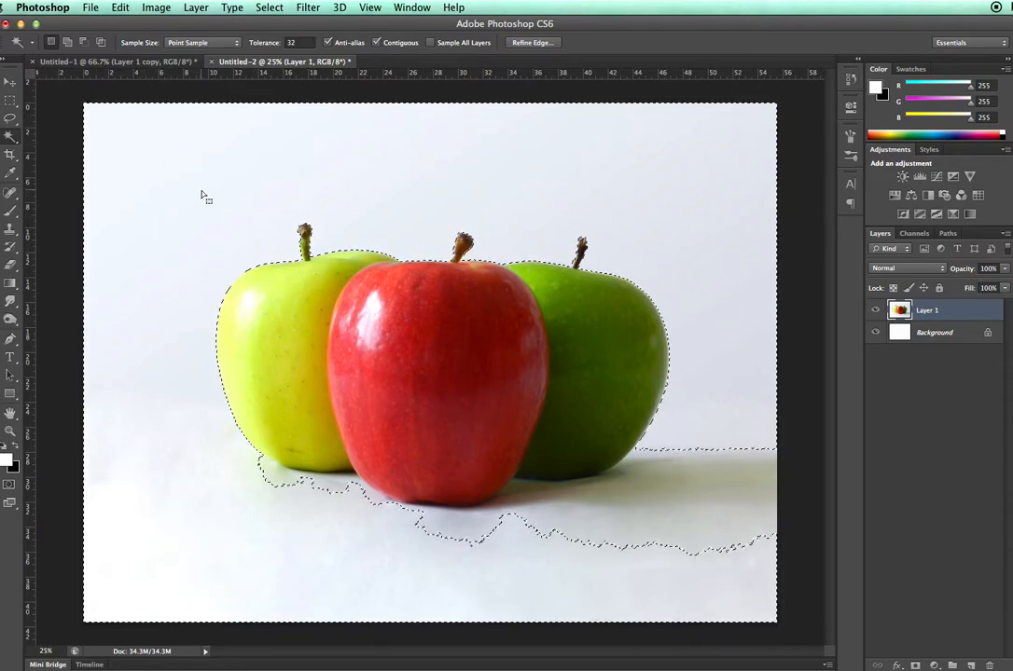
key("Delete")
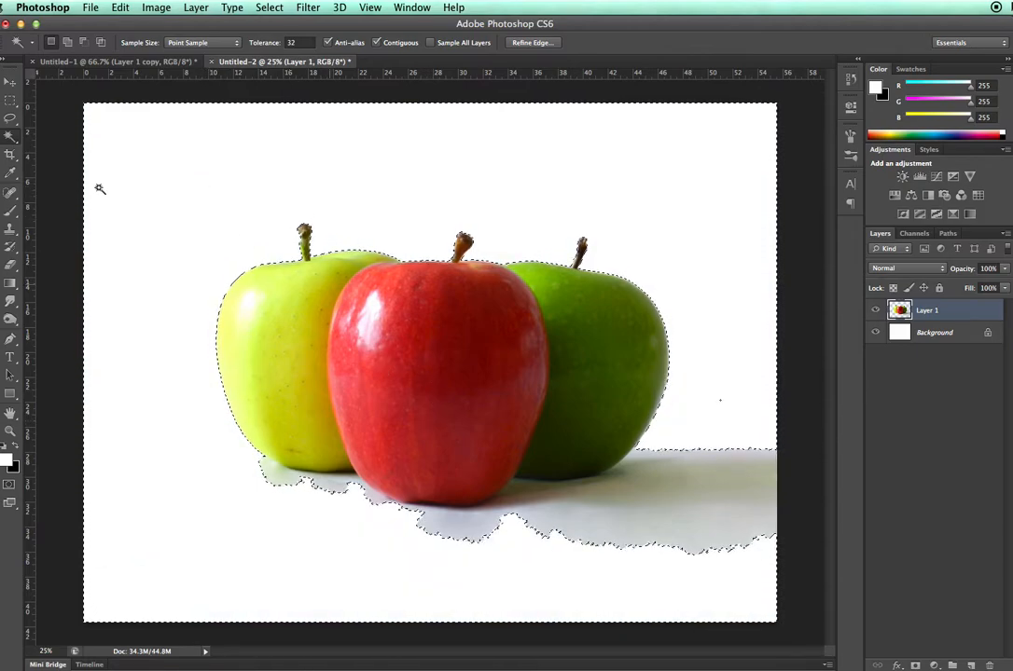
- Toggle the Background layer's visibility to examine the transparent area around the apples
left_click(875, 332)
left_click(875, 333)
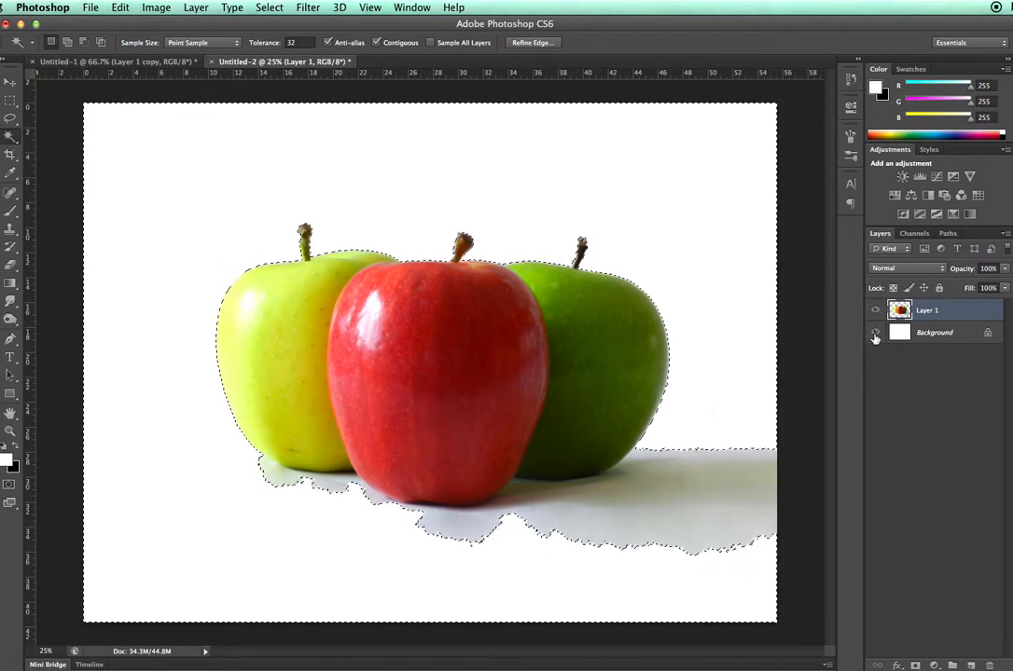
left_click(875, 334)
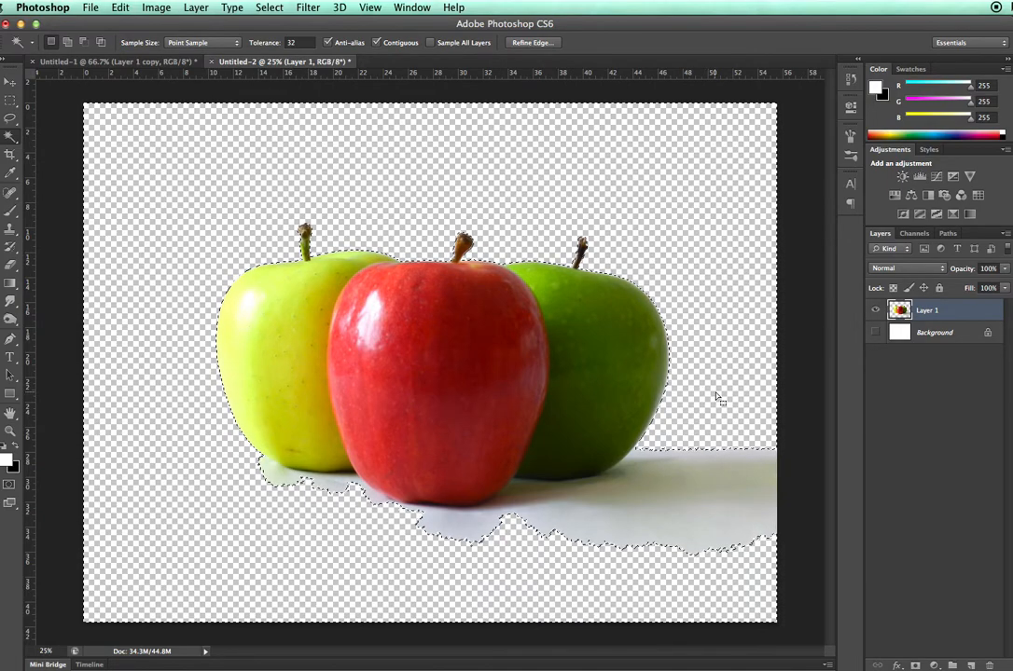
left_click(874, 333)
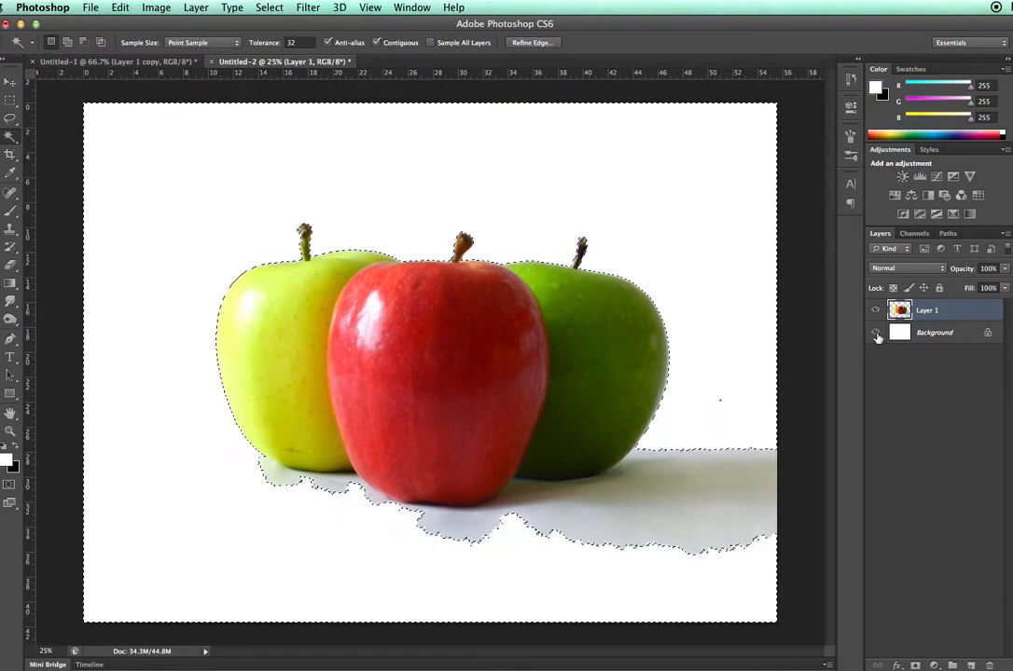
left_click(875, 333)
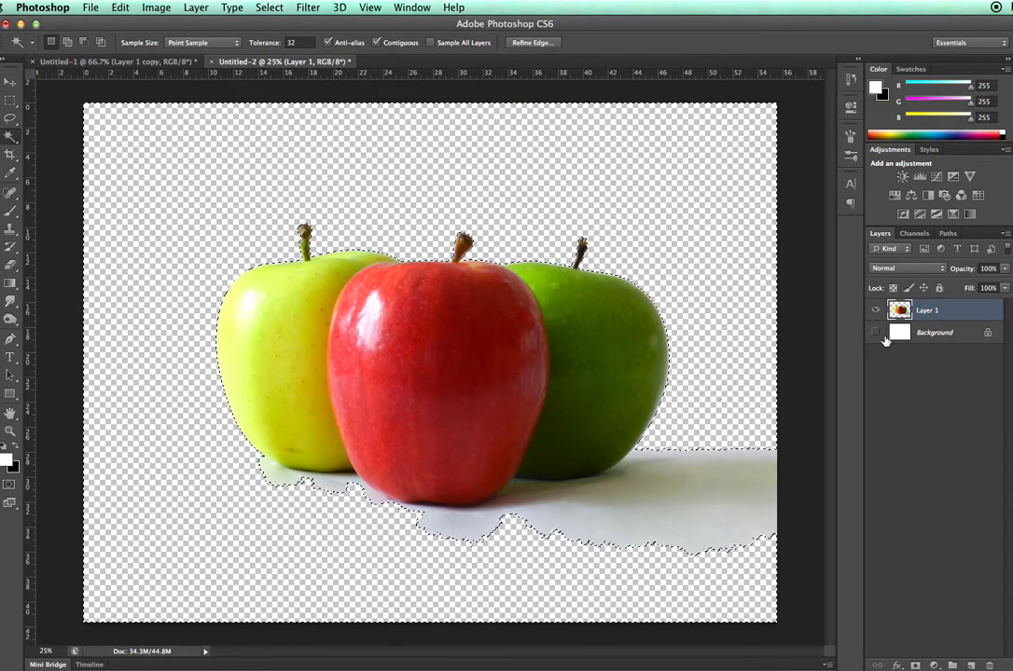
left_click(874, 335)
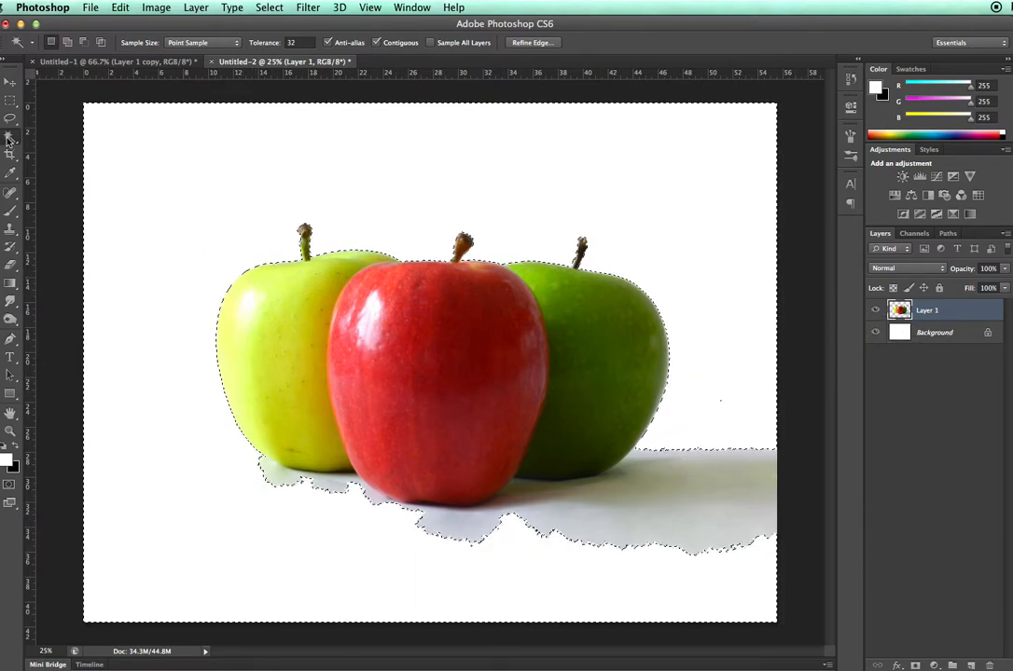
- Select the shadow under the apples with the Magic Wand, refine it with the Quick Selection tool, and delete it
left_click(623, 518)
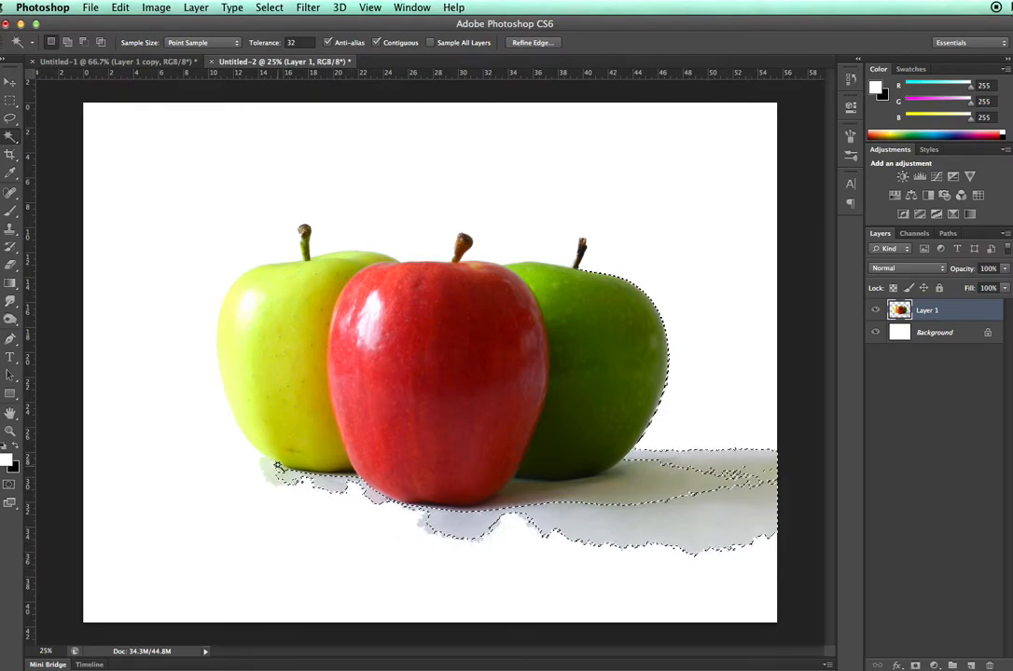
left_click(17, 138)
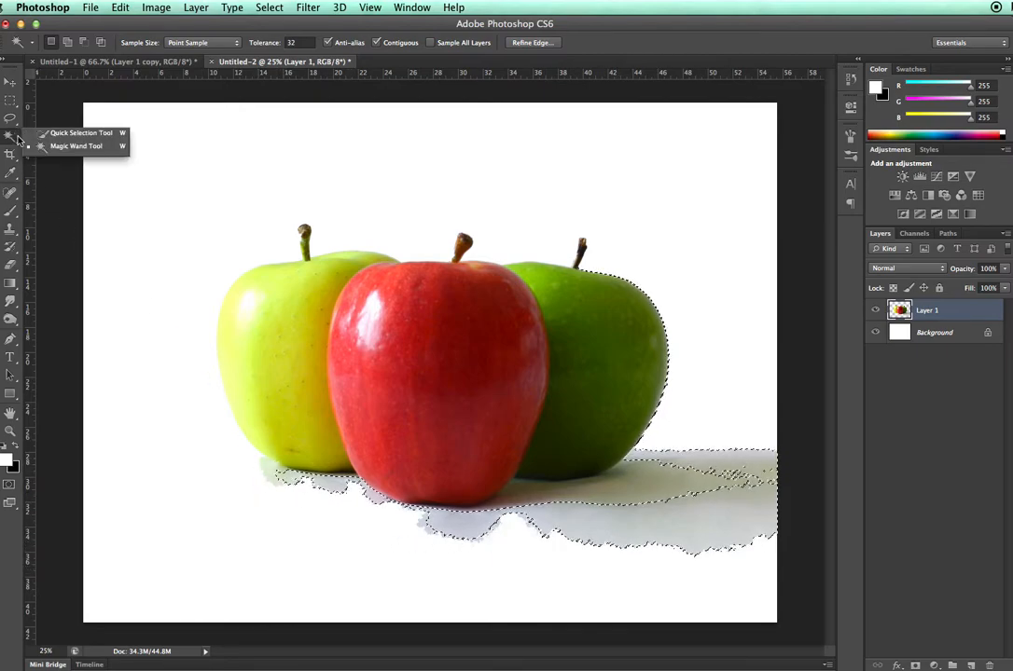
left_click(80, 132)
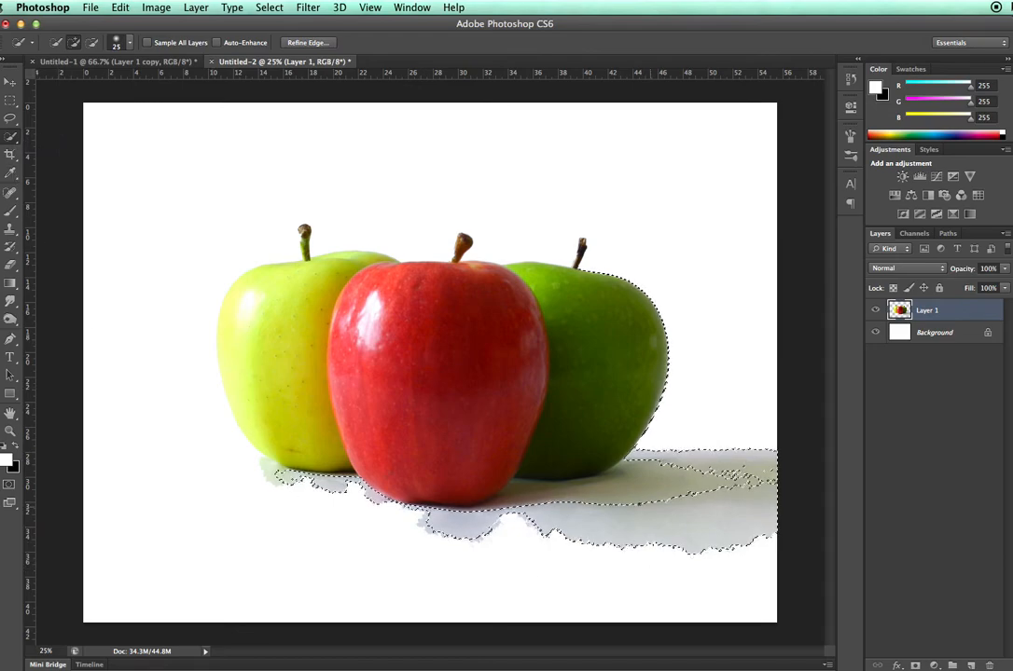
mouse_move(635, 489)
left_mouse_down()
mouse_move(646, 483)
mouse_move(659, 505)
mouse_move(680, 469)
left_mouse_up()
mouse_move(723, 436)
left_mouse_down()
mouse_move(744, 554)
mouse_move(701, 572)
mouse_move(629, 553)
mouse_move(576, 524)
left_mouse_up()
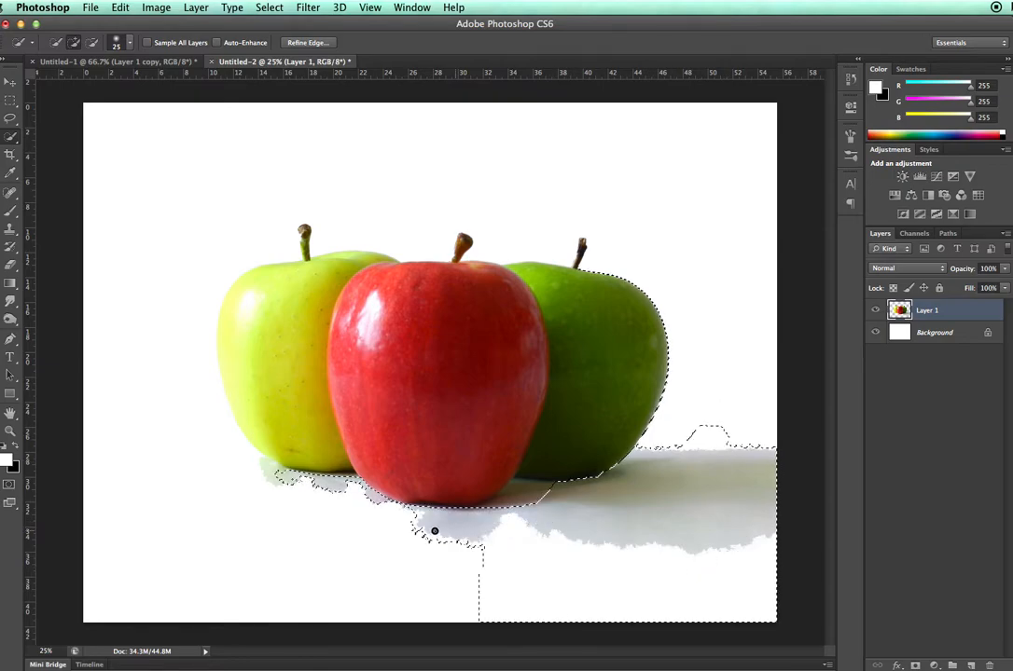
mouse_move(351, 529)
left_mouse_down()
mouse_move(314, 486)
mouse_move(264, 476)
left_mouse_up()
left_click_drag(345, 533, 667, 583)
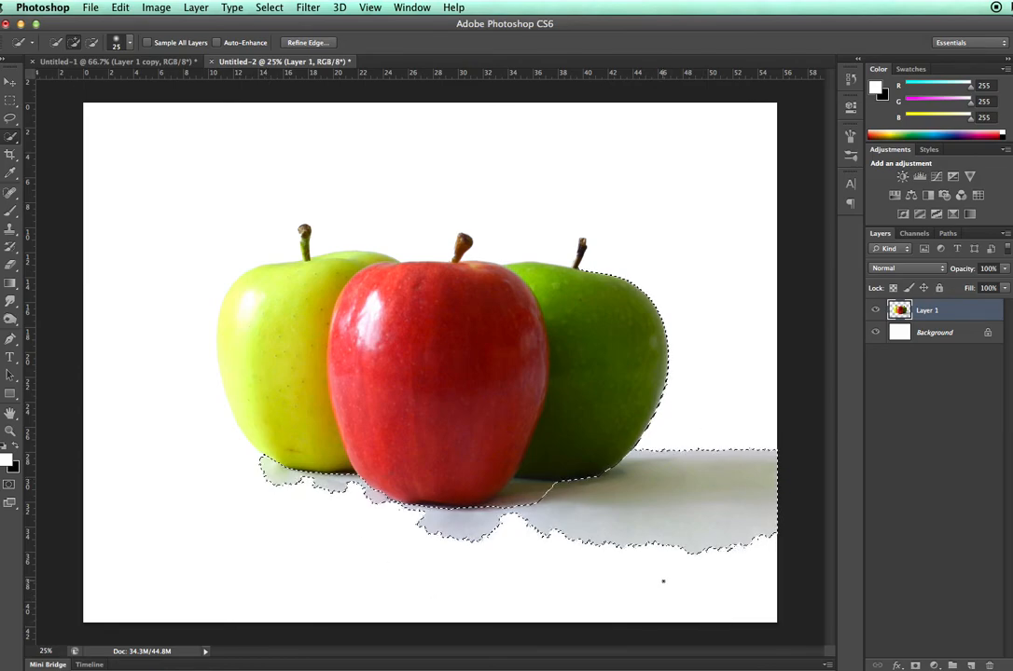
key("BackSpace")
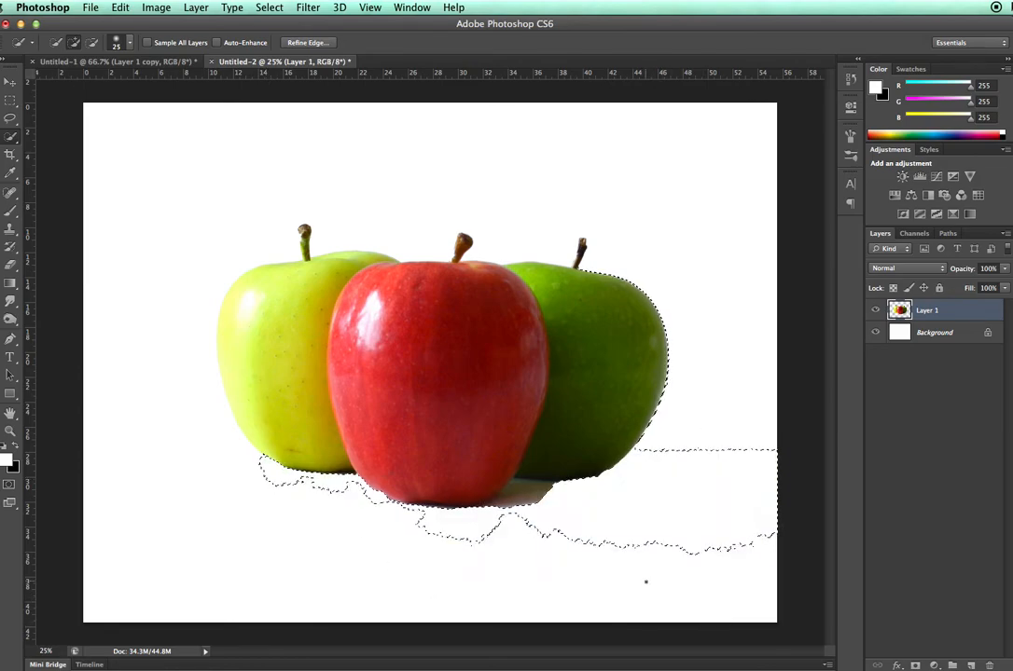
- Remove the leftover shadow patch between the red and dark green apples using the Quick Selection tool, and clear the selection
mouse_move(640, 578)
left_mouse_down()
mouse_move(660, 545)
mouse_move(595, 530)
left_mouse_up()
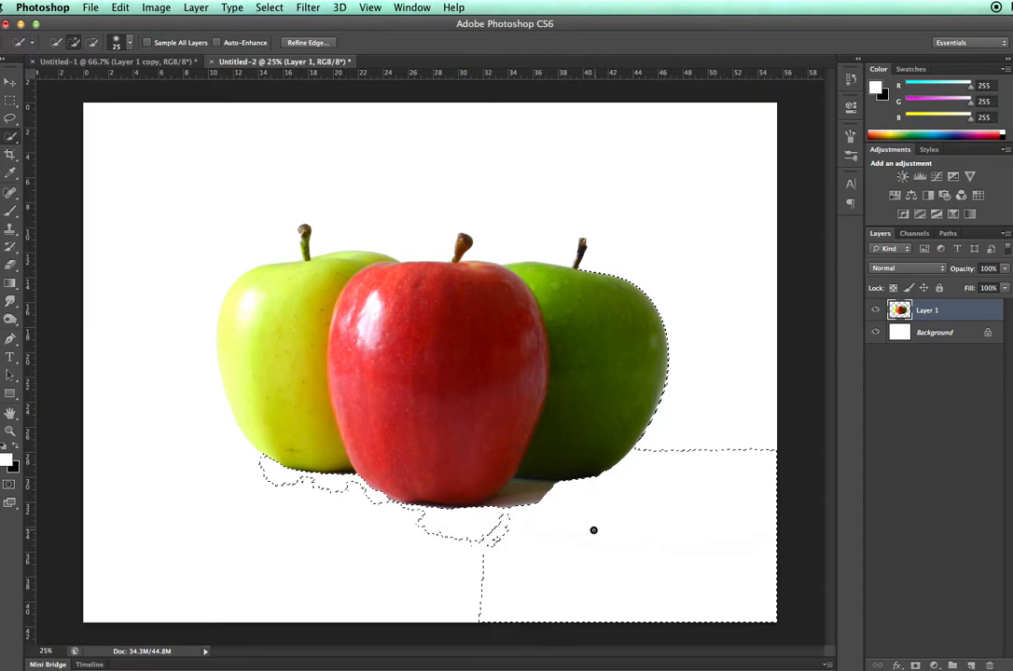
key("super+d")
left_click_drag(518, 493, 540, 496)
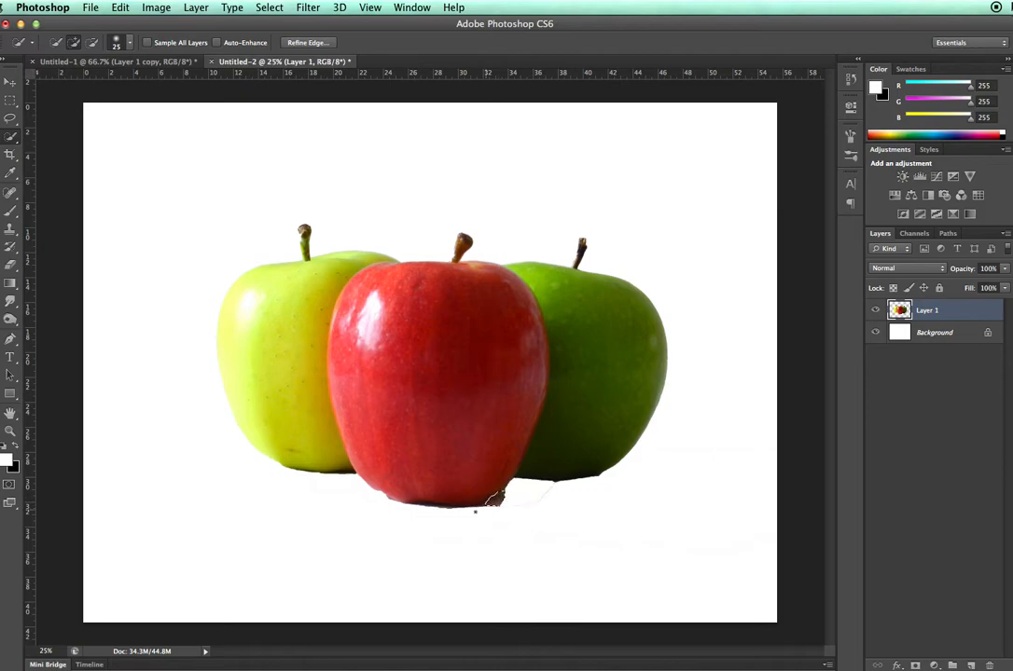
left_click_drag(554, 502, 545, 491)
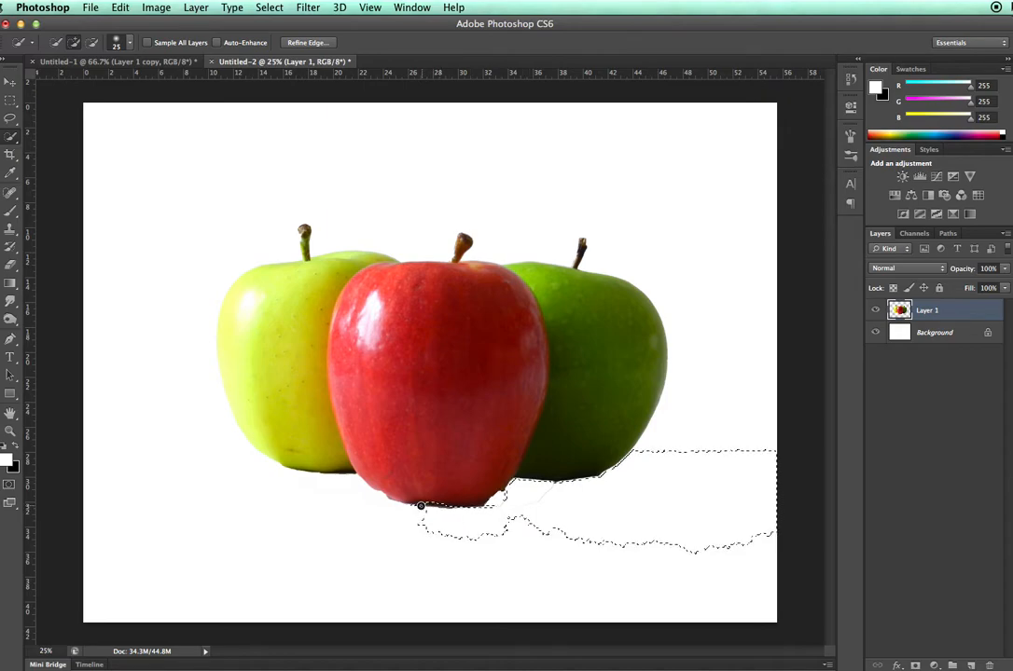
left_click_drag(378, 502, 320, 480)
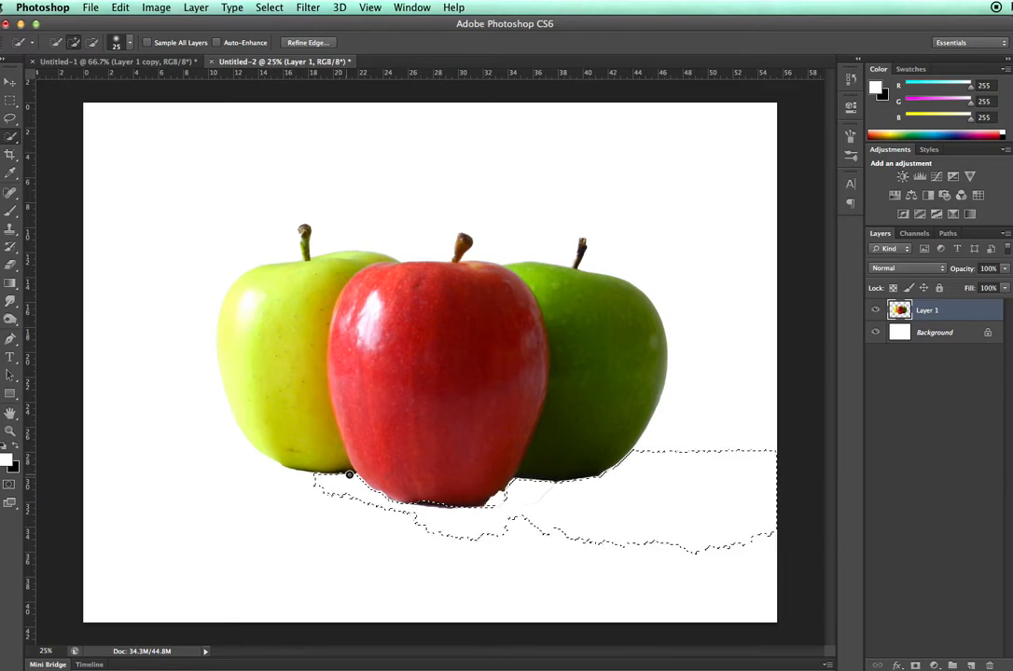
key("ctrl+d")
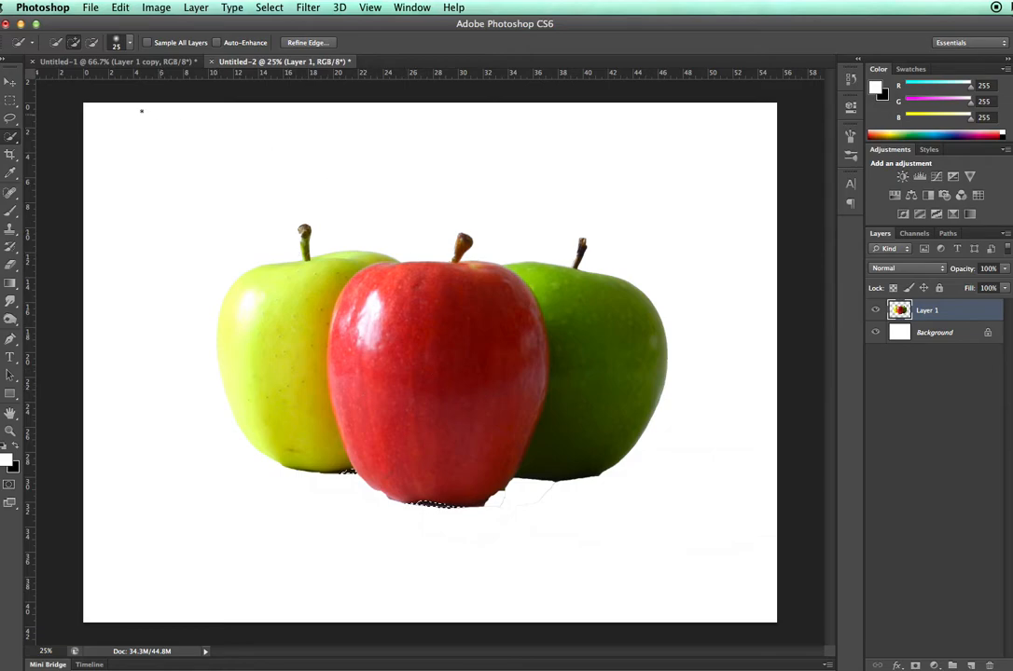
left_click(232, 7)
mouse_move(270, 8)
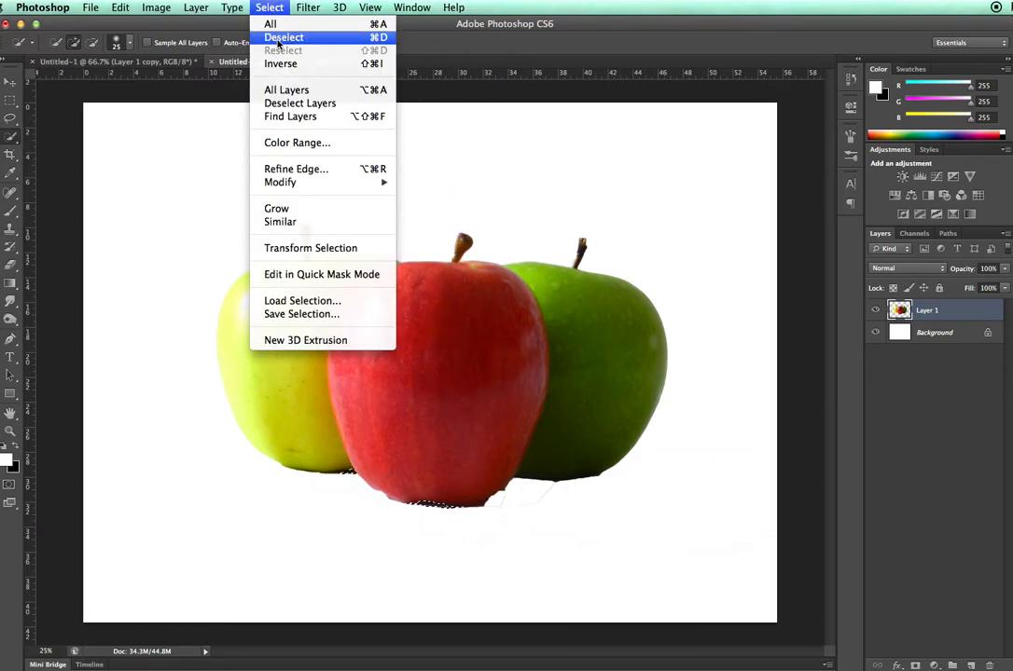
left_click(278, 38)
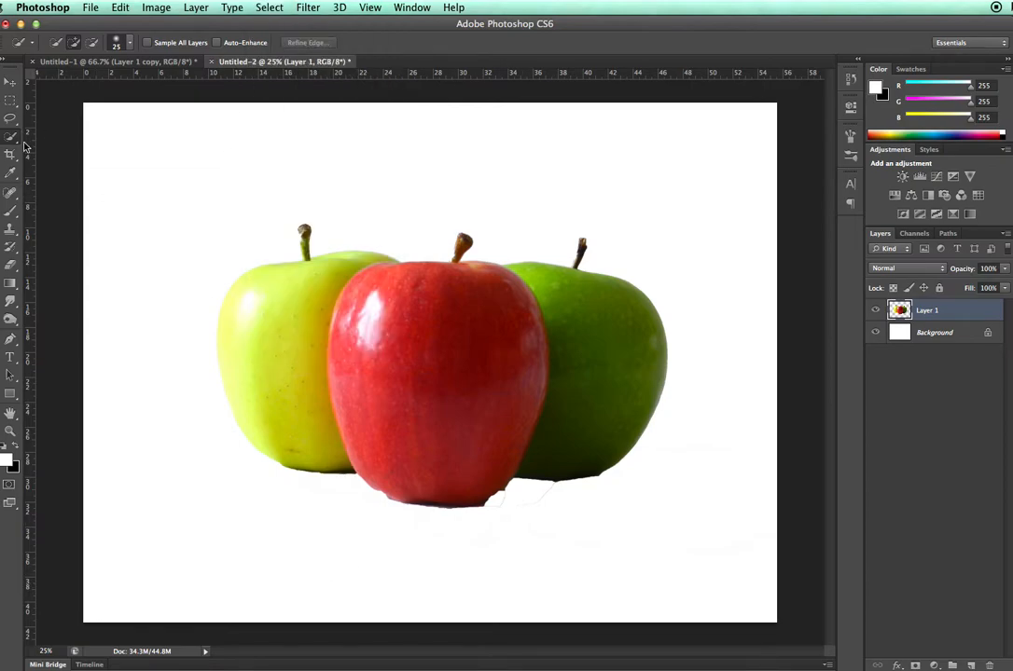
- Erase the remaining fragment beside the red apple's base with a hard 44 px eraser
left_click(11, 267)
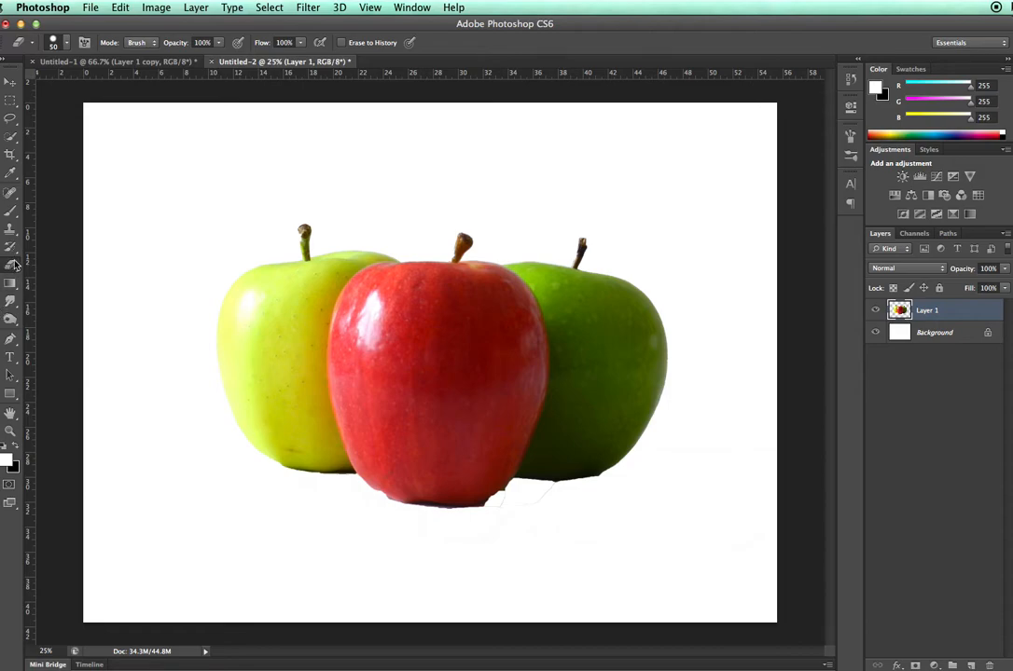
left_click(67, 46)
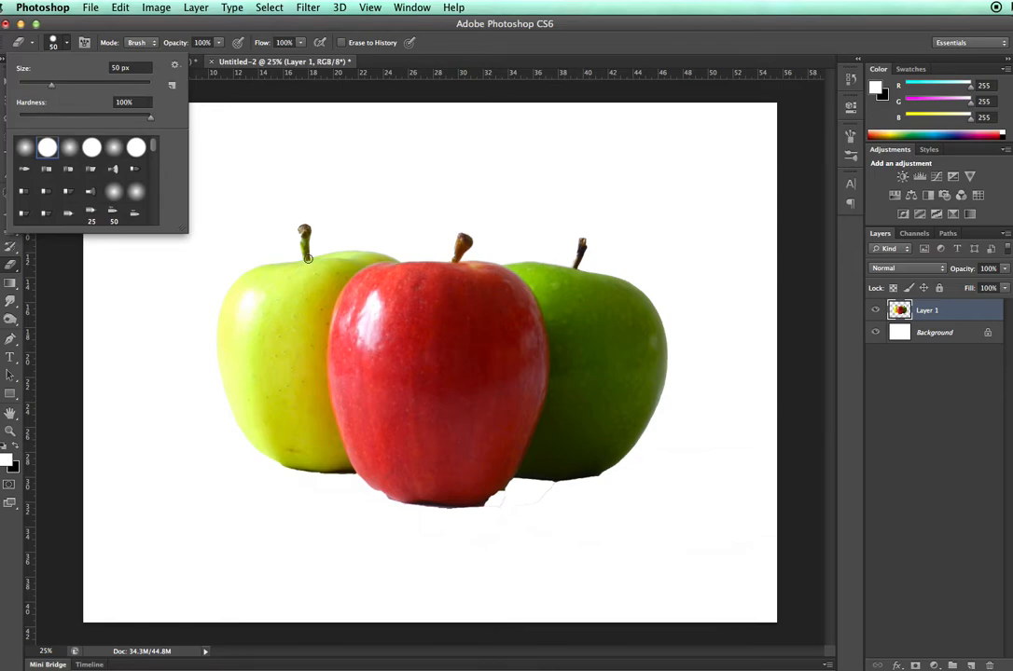
mouse_move(54, 87)
left_mouse_down()
mouse_move(181, 100)
mouse_move(117, 85)
mouse_move(47, 85)
left_mouse_up()
left_click(501, 495)
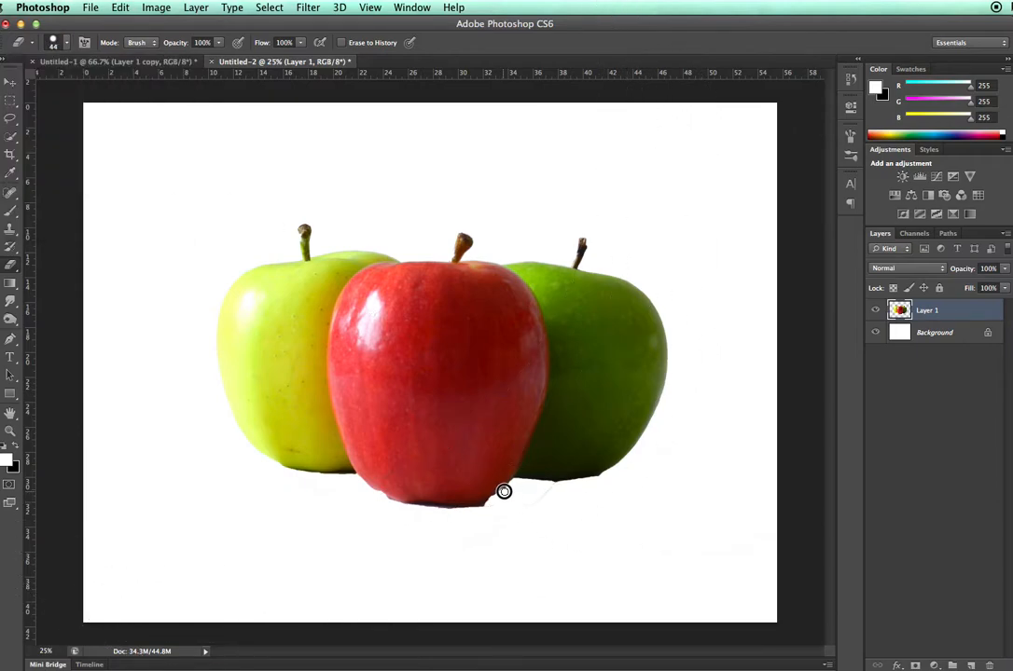
- Switch the eraser to a soft round 44 px brush at about 21% hardness and smooth the apples' bottom edges
left_click(54, 44)
left_click(73, 150)
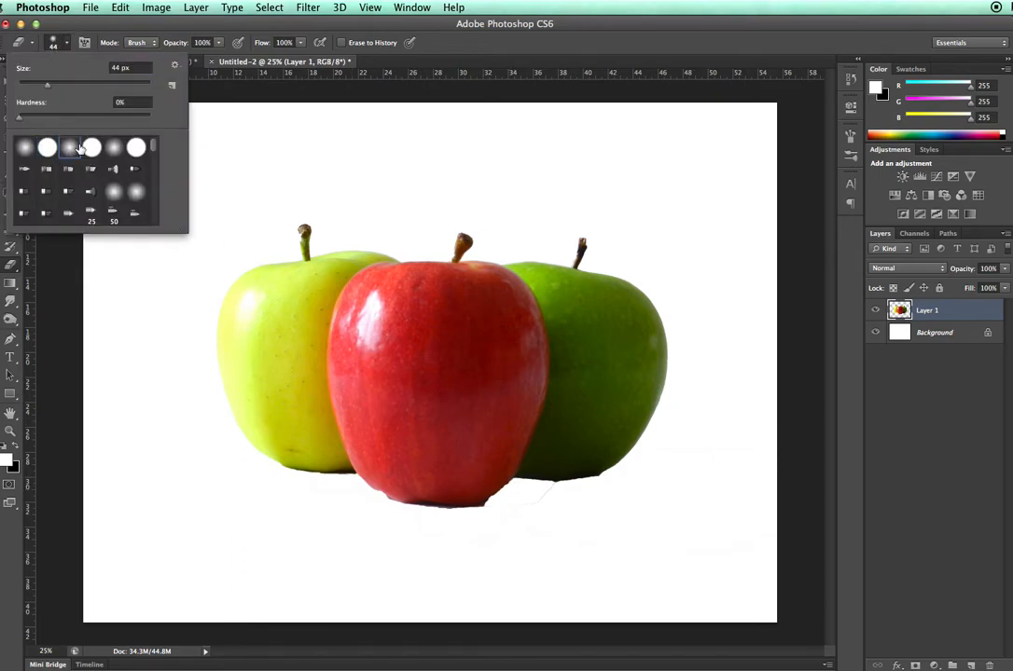
left_click_drag(21, 116, 47, 115)
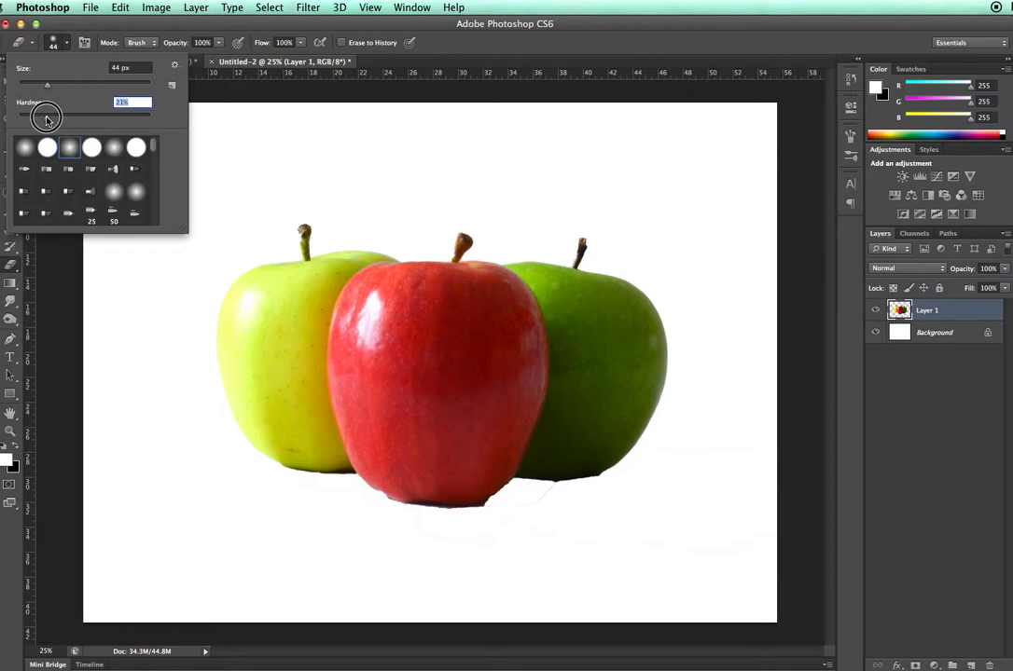
key("Return")
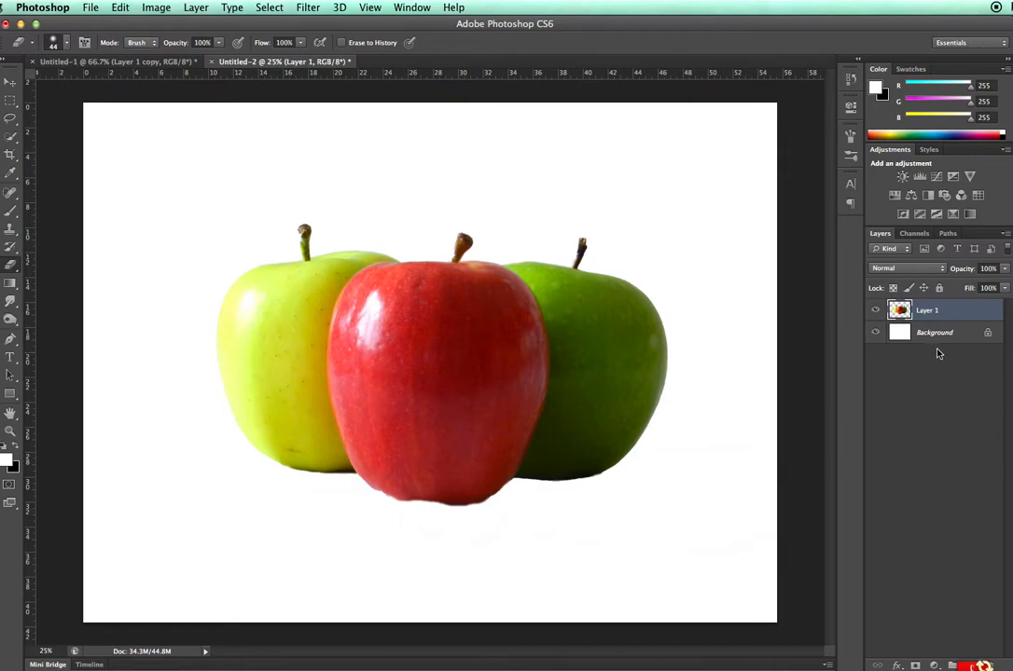
- Toggle the visibility of Layer 1 and the Background to inspect the cut-out apples against transparency
left_click(876, 317)
left_click(876, 317)
left_click(876, 333)
left_click(875, 333)
left_click(876, 333)
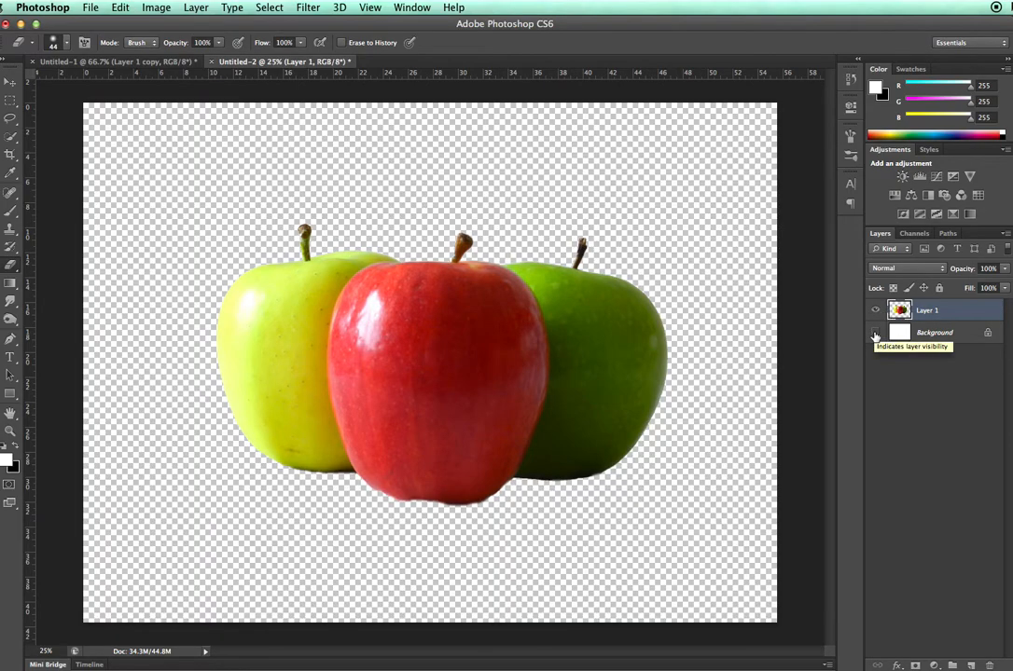
left_click(876, 334)
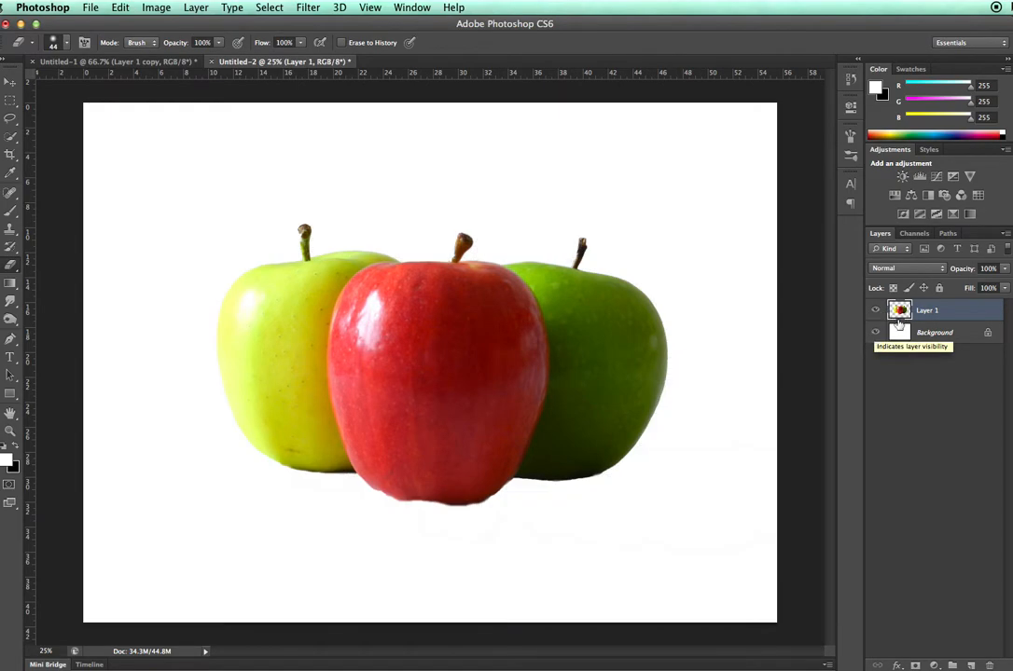
- Duplicate Layer 1 as "Layer 1 copy" within the Untitled-2 document
right_click(953, 313)
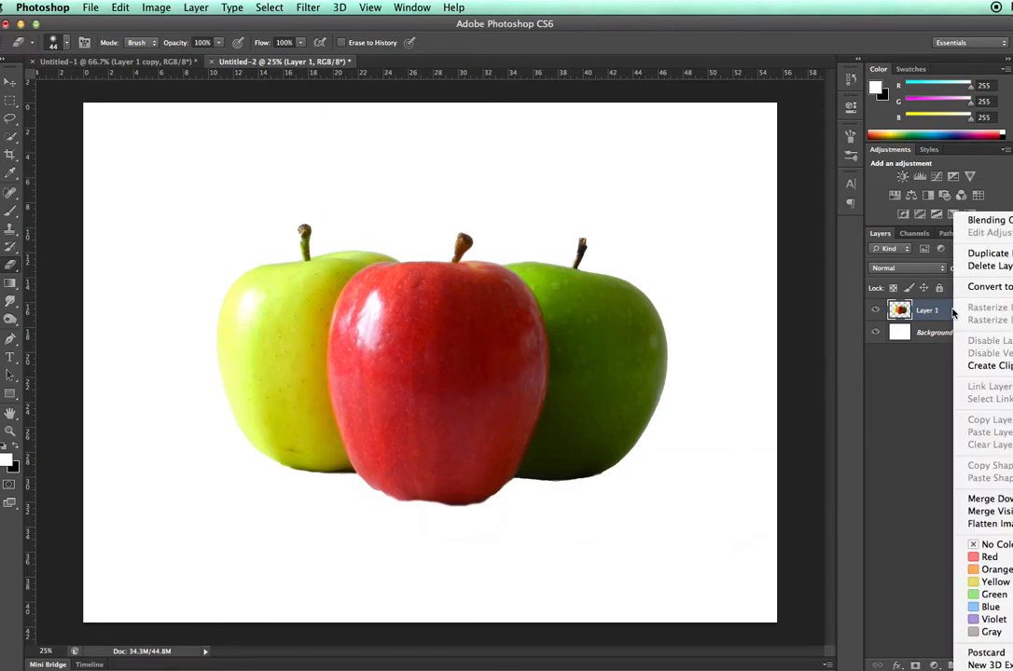
left_click(974, 255)
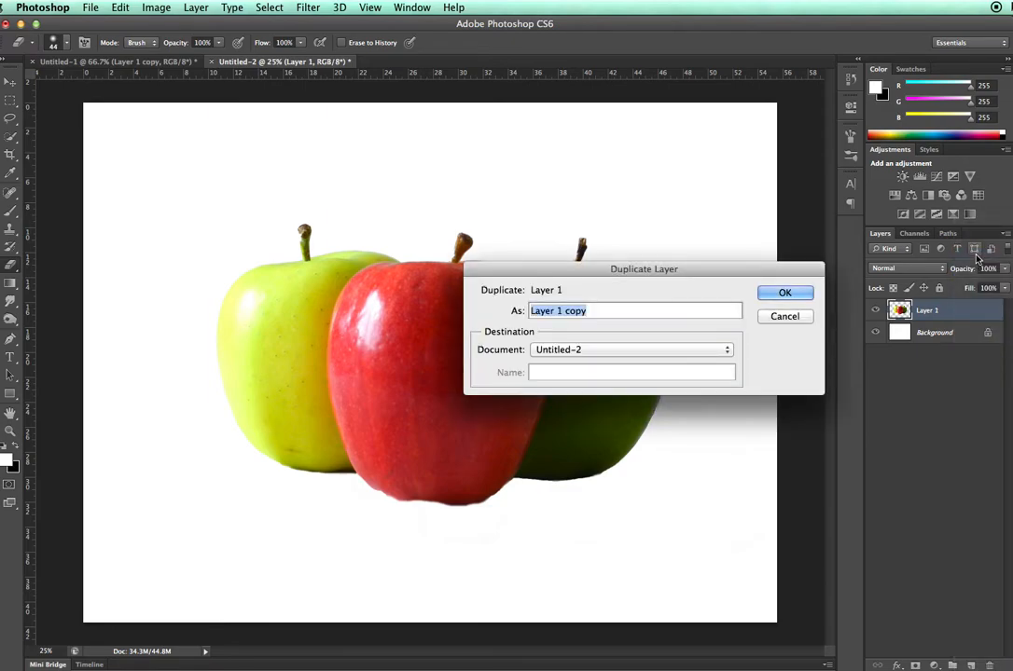
left_click(784, 295)
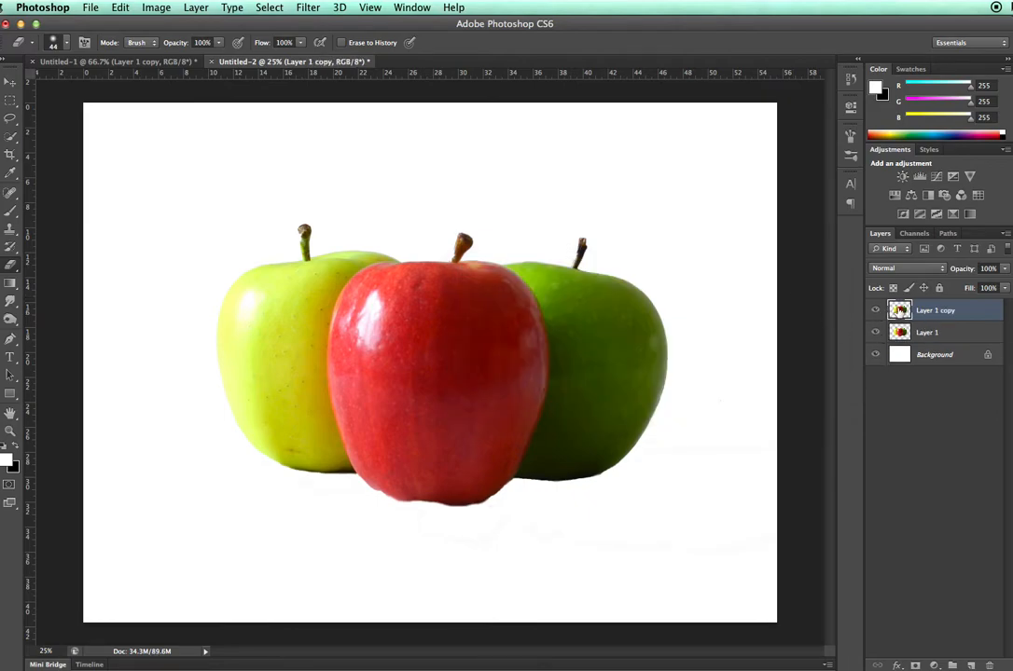
- Move the duplicated apples upward so they overlap the upper part of the original apples
left_click(9, 81)
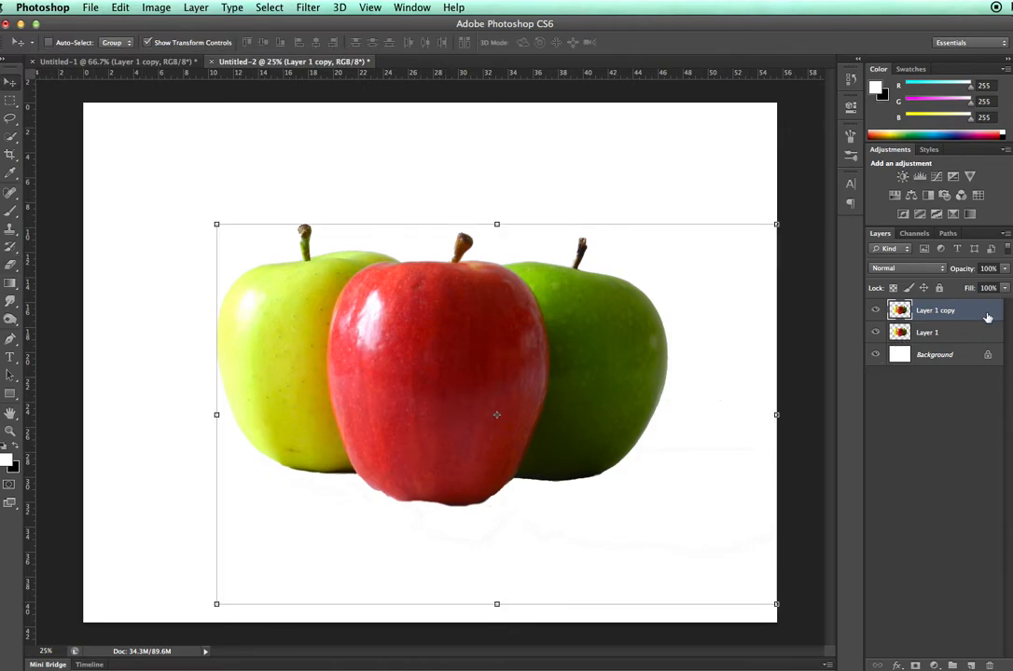
left_click_drag(445, 359, 478, 284)
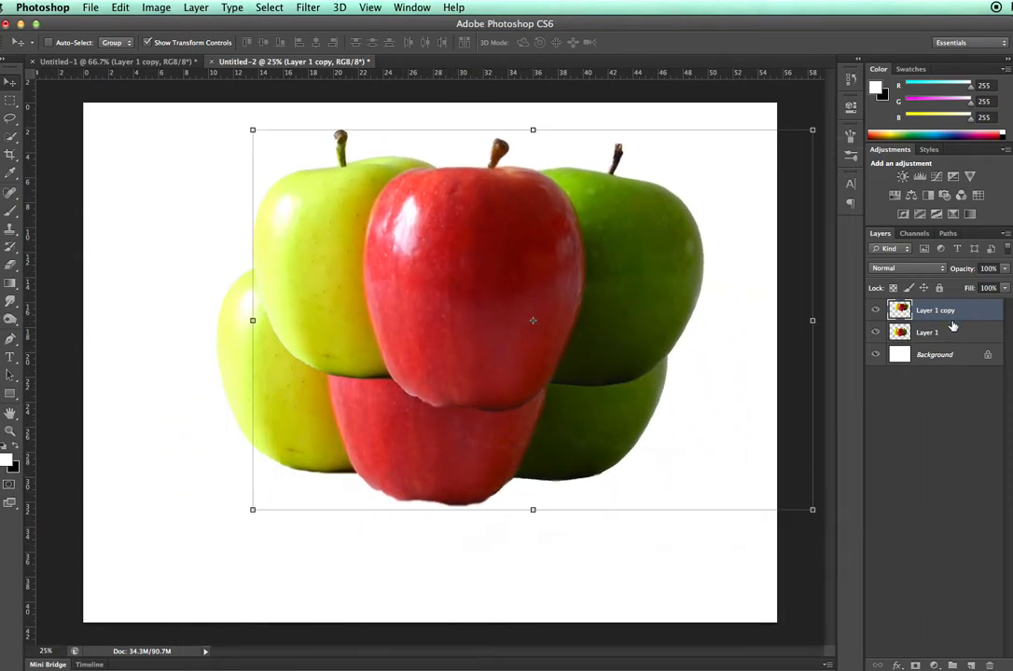
left_click_drag(410, 248, 355, 257)
- Flip the duplicated apples on Layer 1 copy vertically
left_click(119, 8)
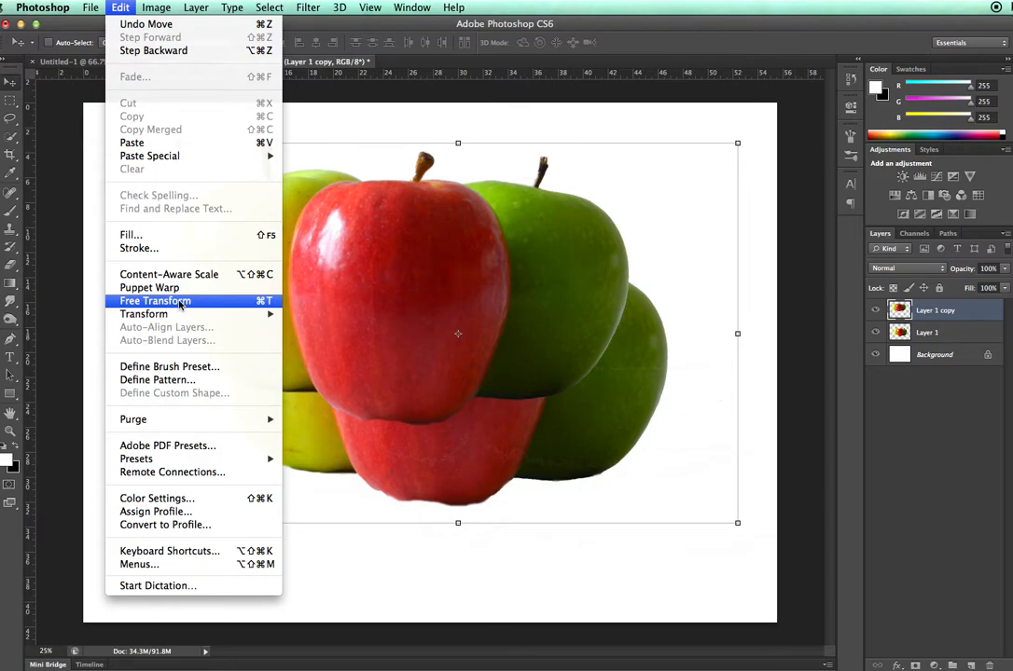
mouse_move(181, 318)
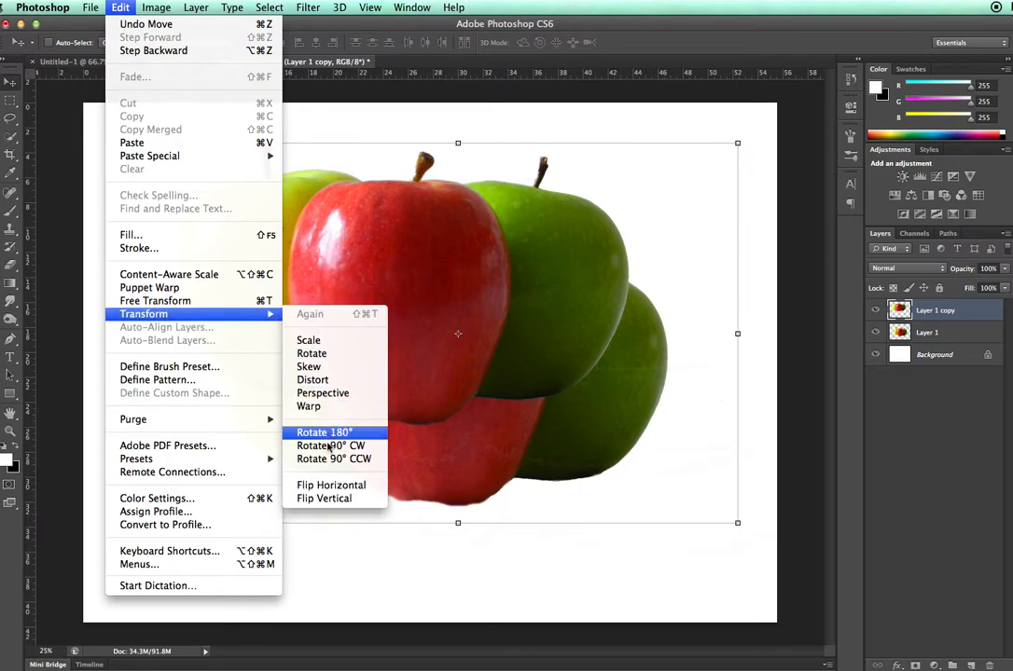
left_click(324, 499)
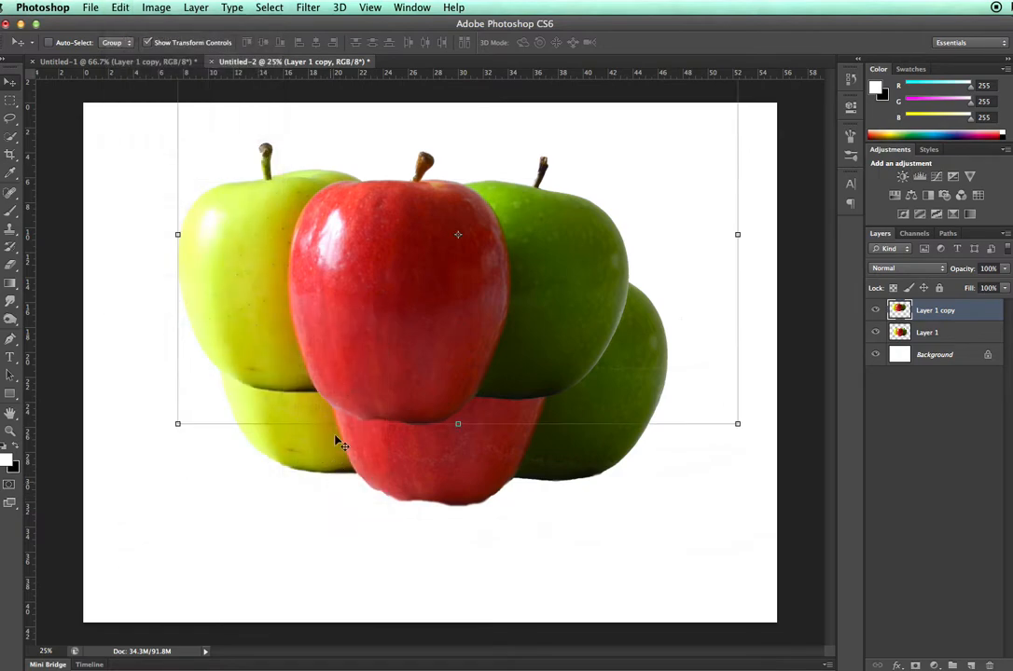
- Move the flipped apples directly beneath the originals so the two red apples meet base to base, and nudge them slightly down
left_click_drag(388, 198, 425, 555)
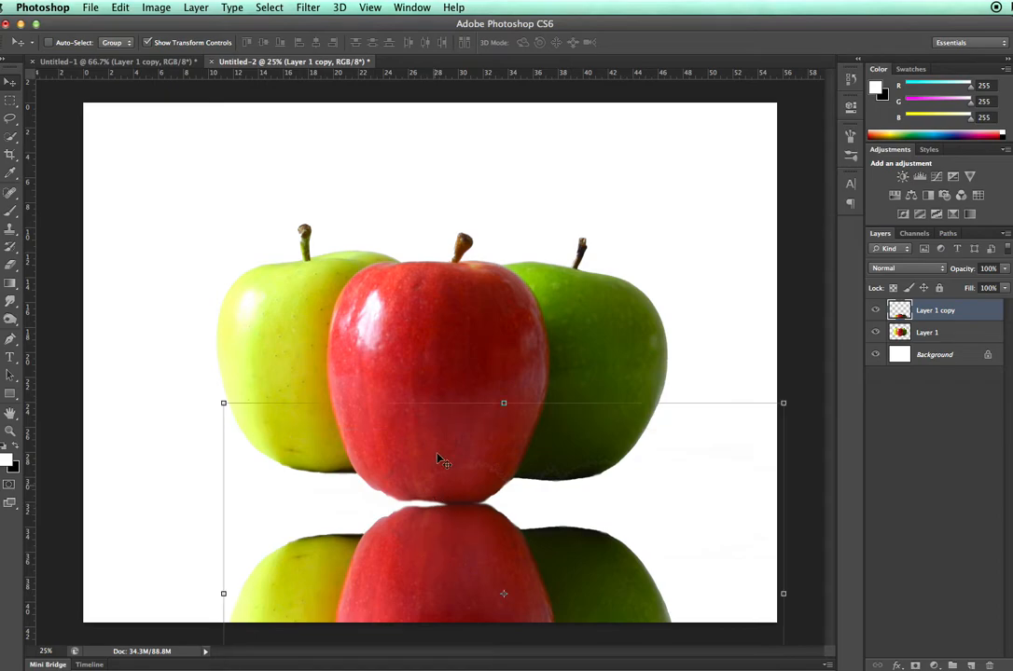
key("Down")
key("Down")
key("Down")
key("Down")
key("Down")
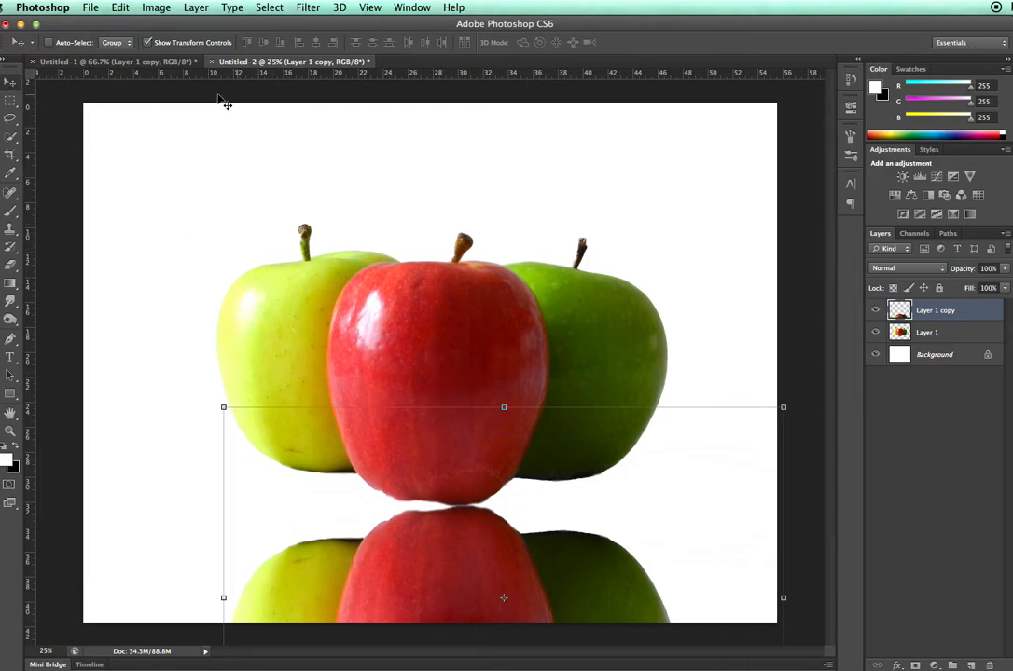
left_click(124, 7)
mouse_move(147, 8)
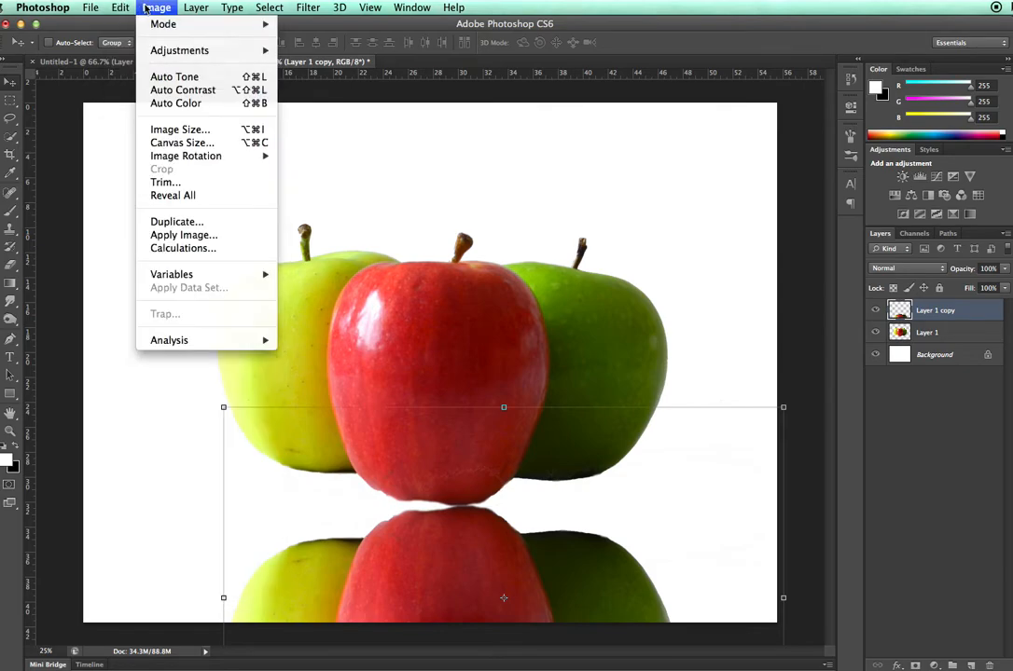
left_click(198, 144)
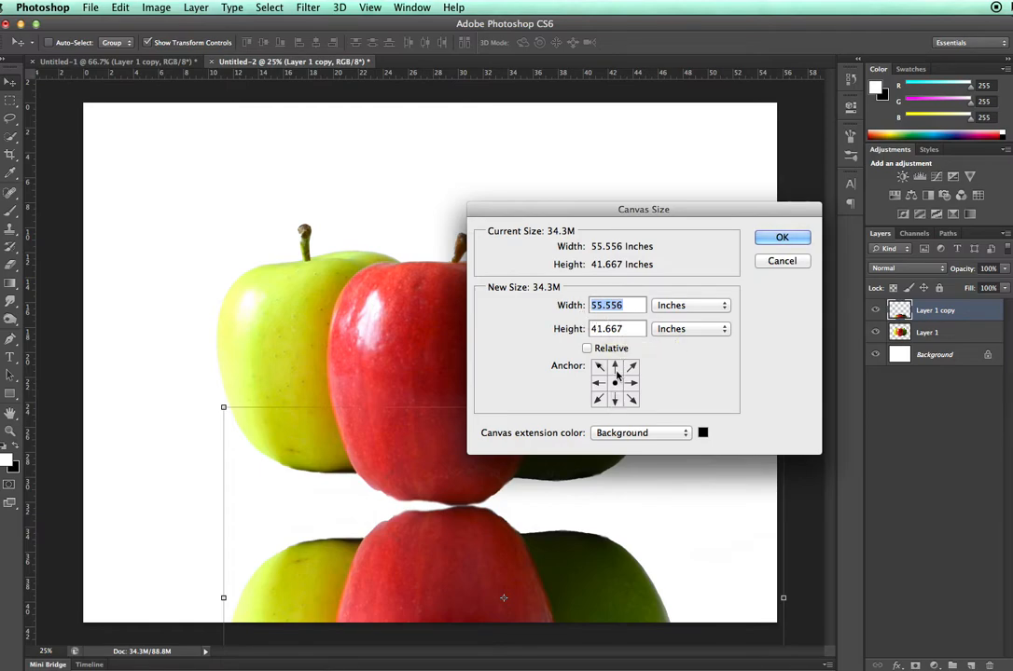
left_click(781, 262)
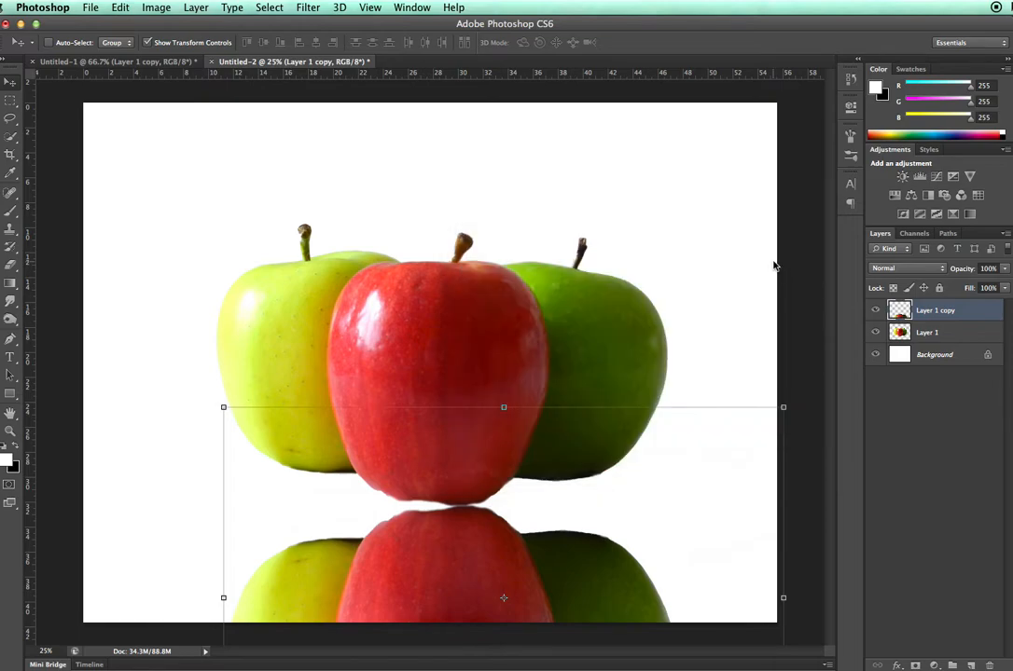
- Resize the image to a document width of 8 inches with proportions constrained
left_click(125, 8)
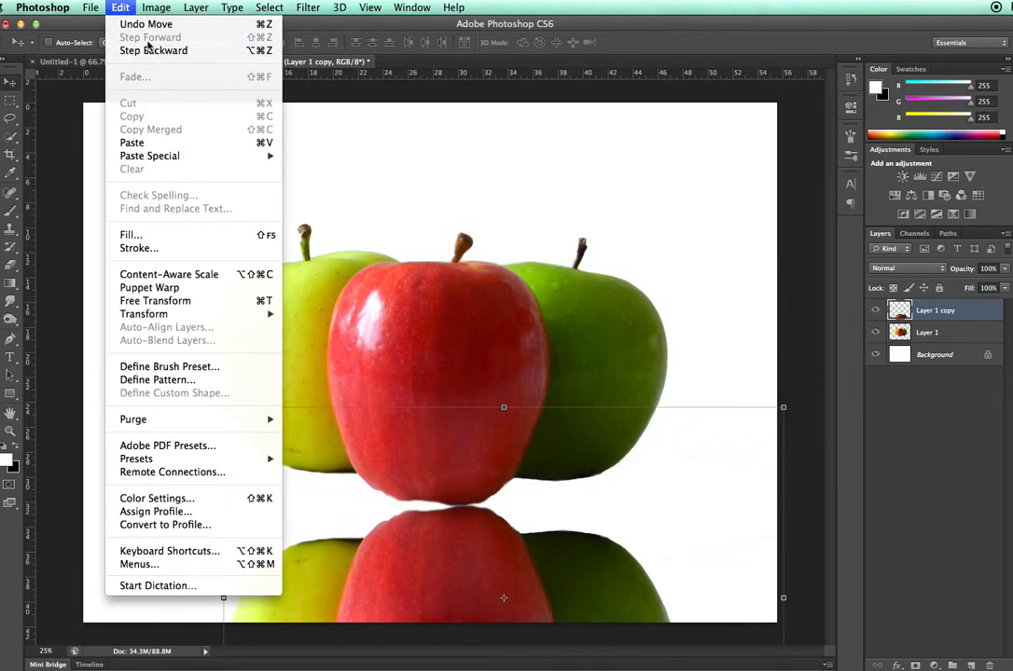
mouse_move(159, 10)
left_click(171, 129)
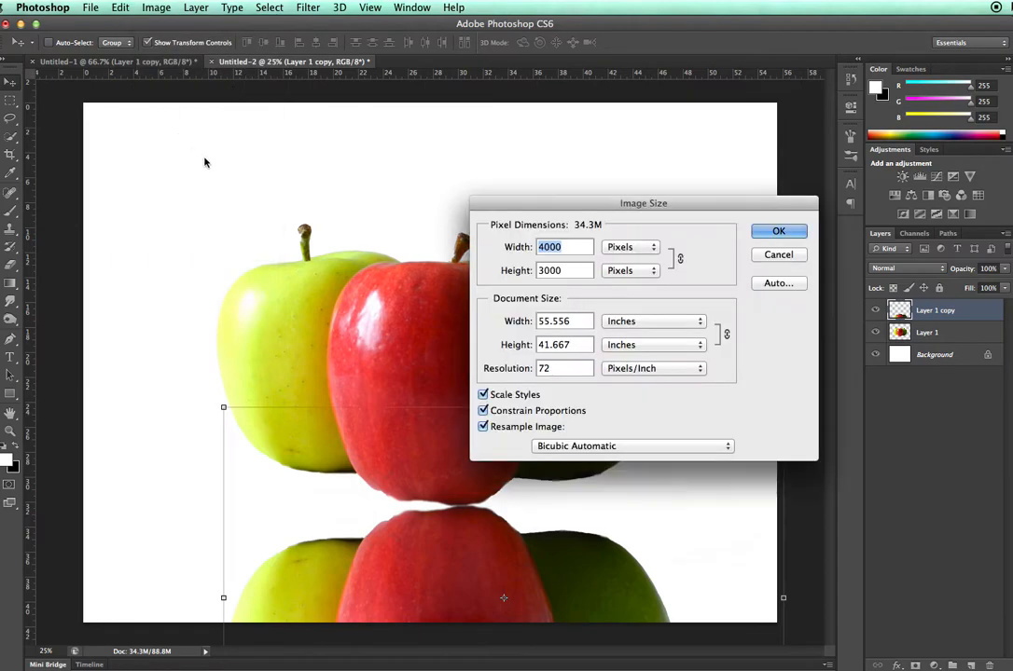
left_click(680, 261)
left_click_drag(582, 322, 532, 323)
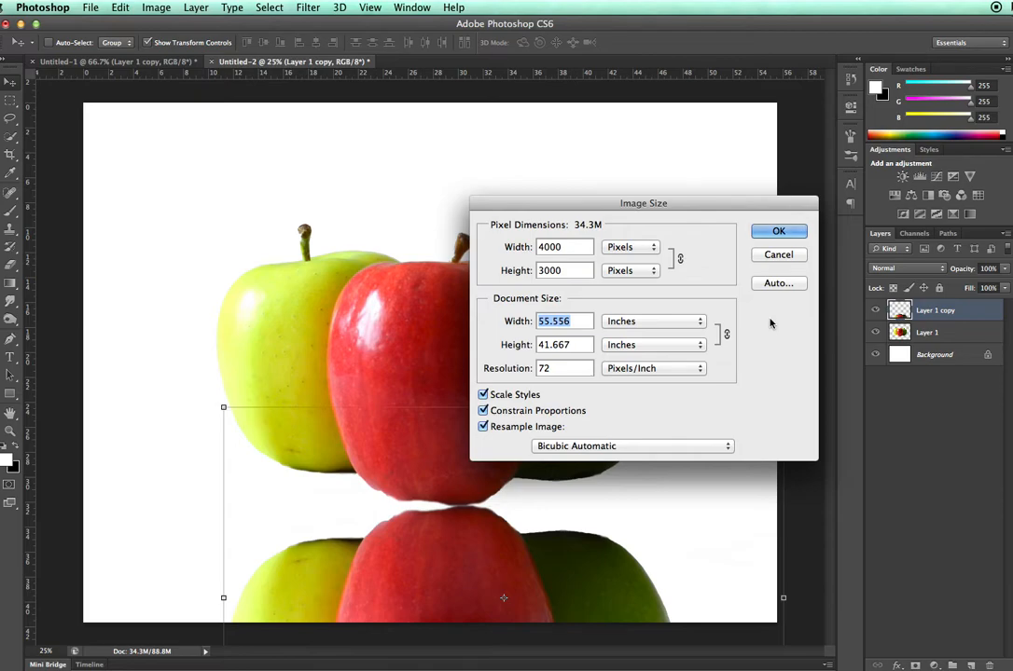
type("5")
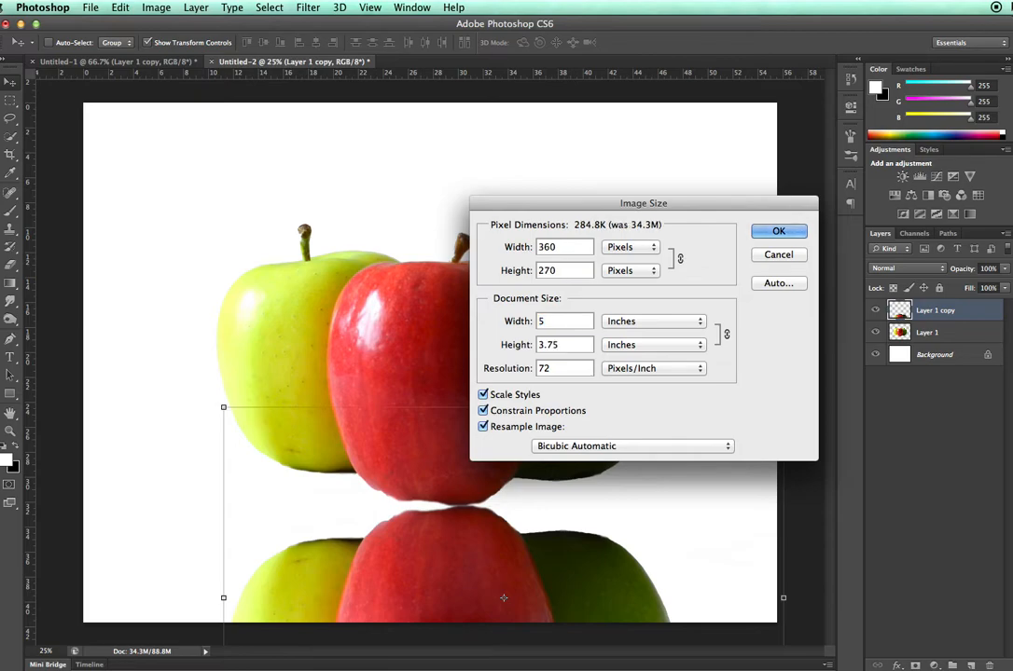
key("BackSpace")
type("8")
left_click(772, 231)
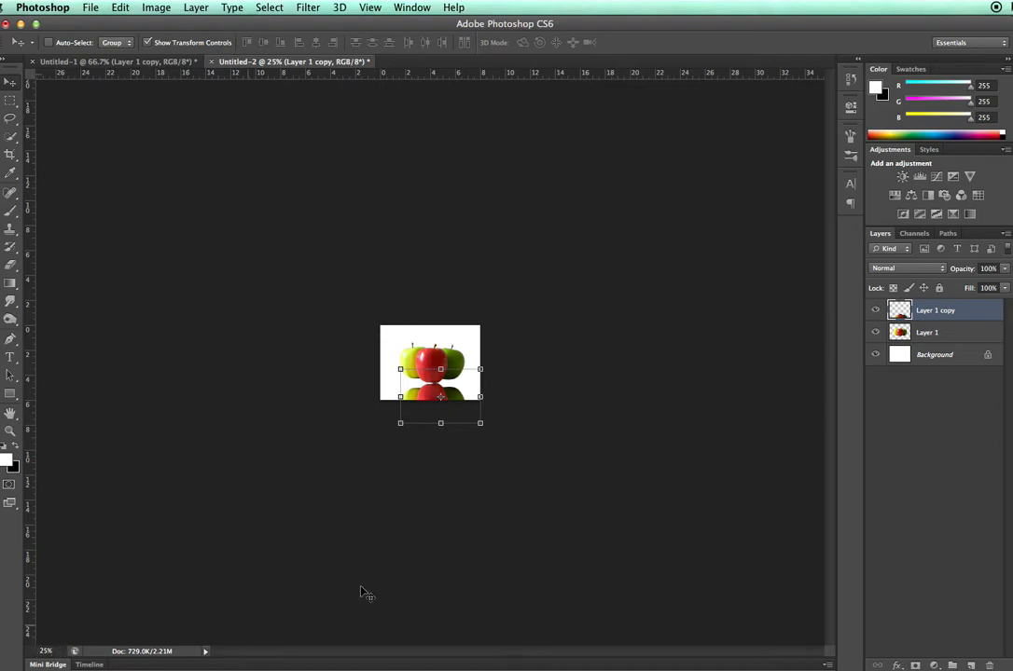
- Enlarge the view of the resized image and fit it on screen to inspect the apples and their mirrored copy
key("super+equal")
key("super+equal")
key("super+equal")
key("super+equal")
key("super+equal")
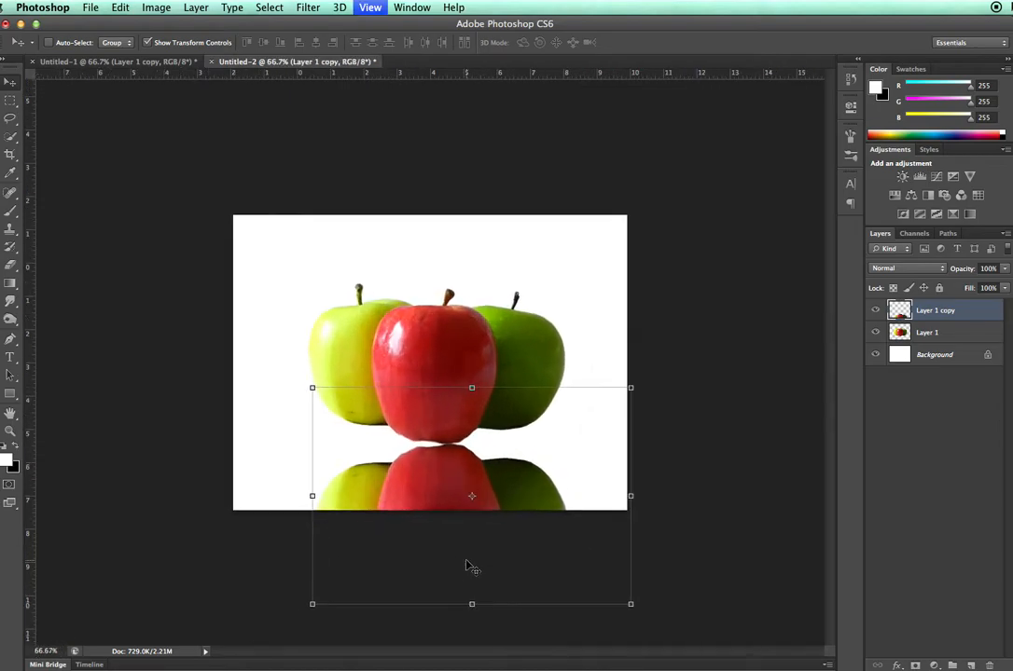
key("super+minus")
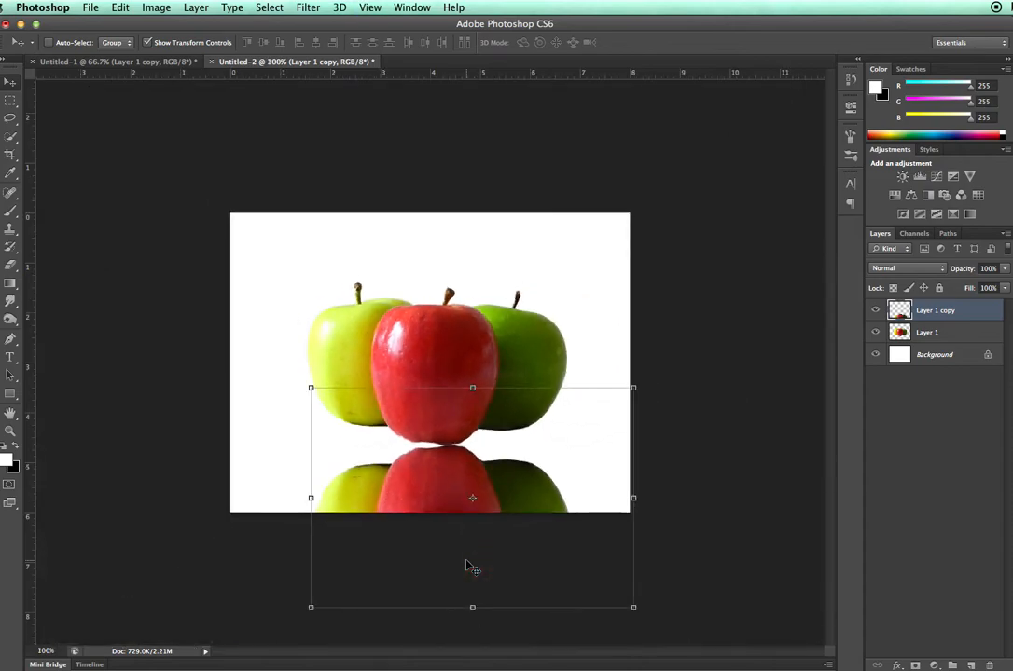
left_click(232, 7)
mouse_move(301, 11)
mouse_move(367, 13)
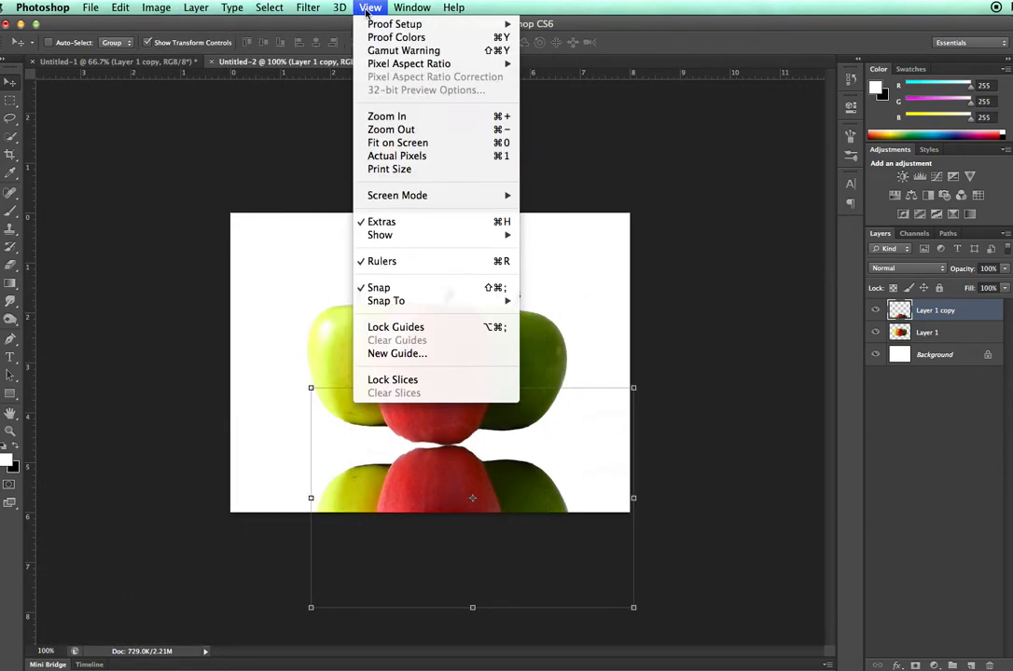
left_click(408, 146)
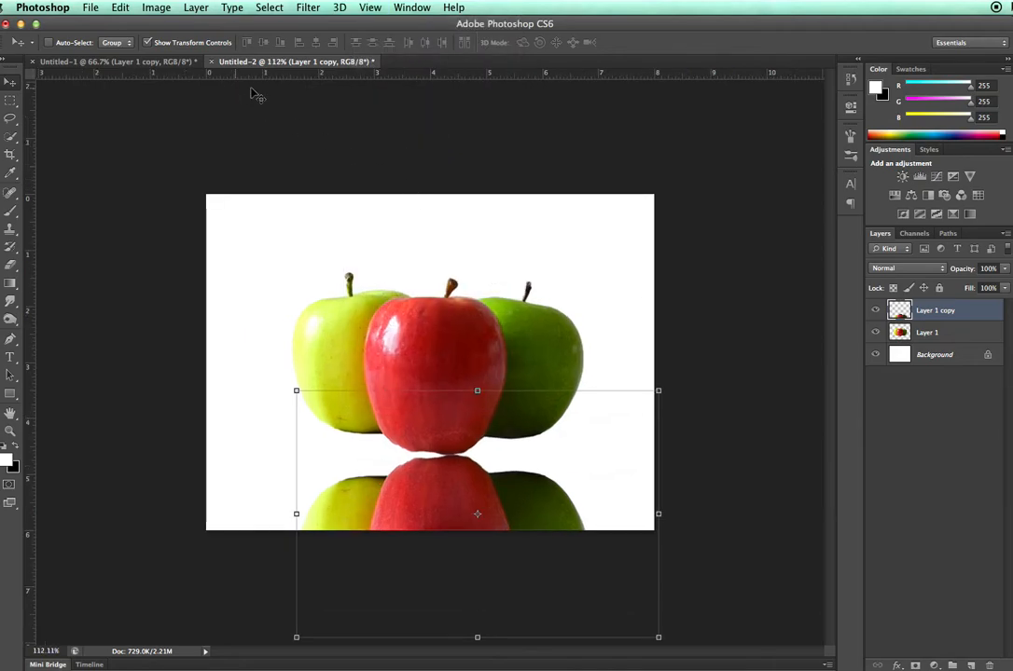
- Extend the canvas height to 9 inches with the anchor at top center so the extra space is added below
left_click(121, 8)
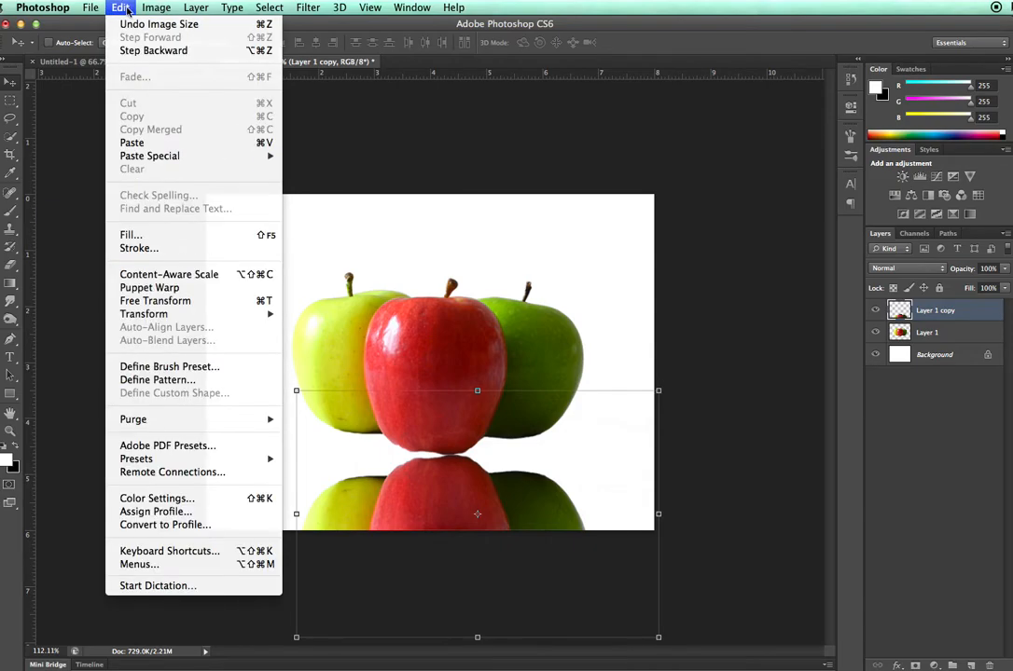
mouse_move(156, 8)
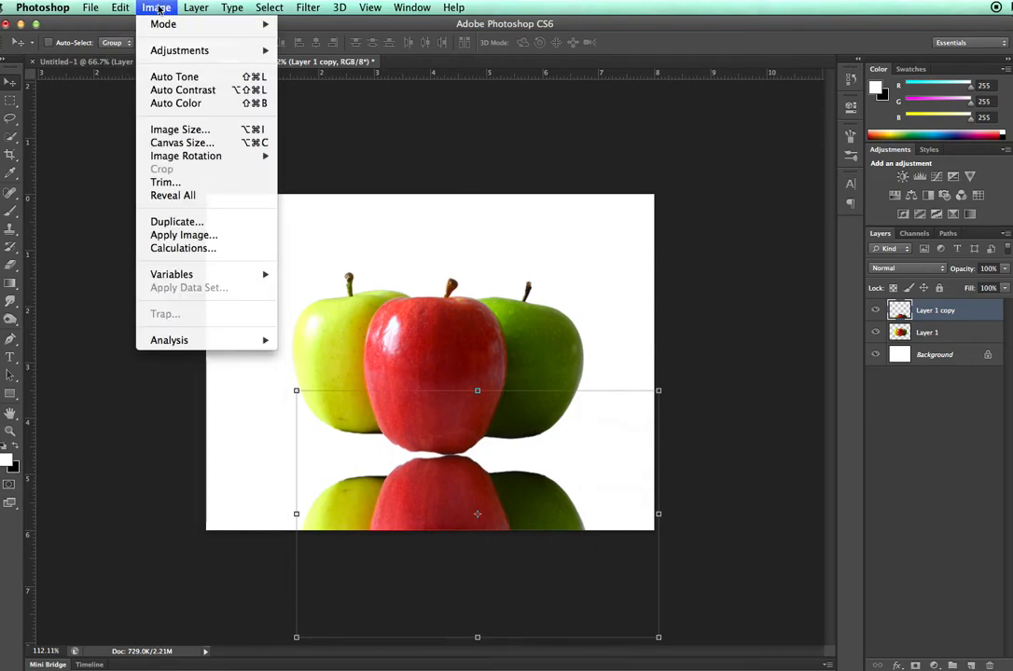
left_click(174, 146)
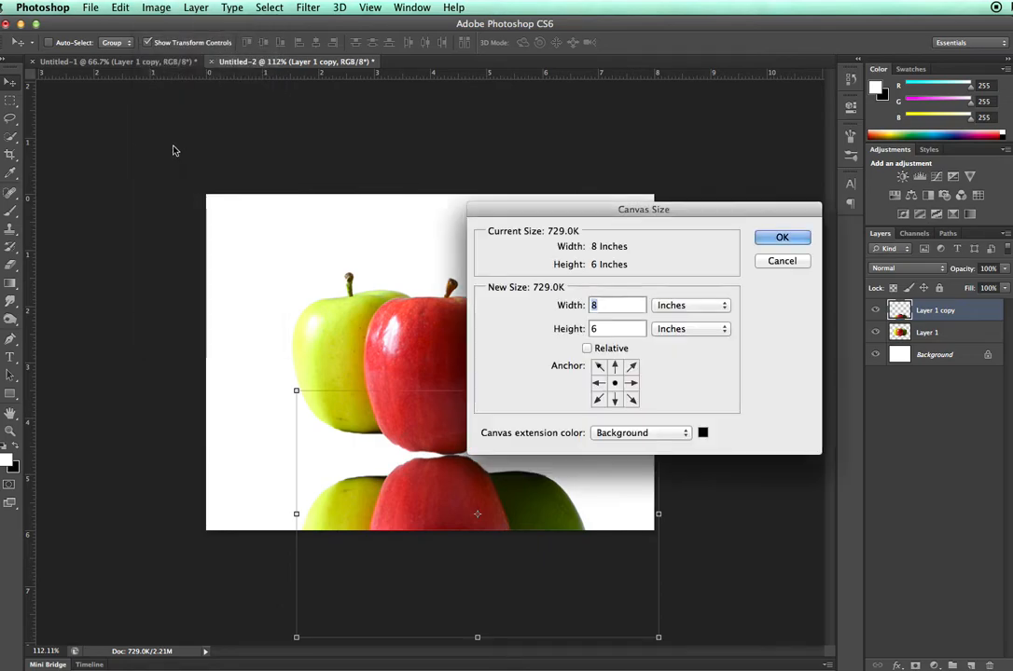
left_click(615, 370)
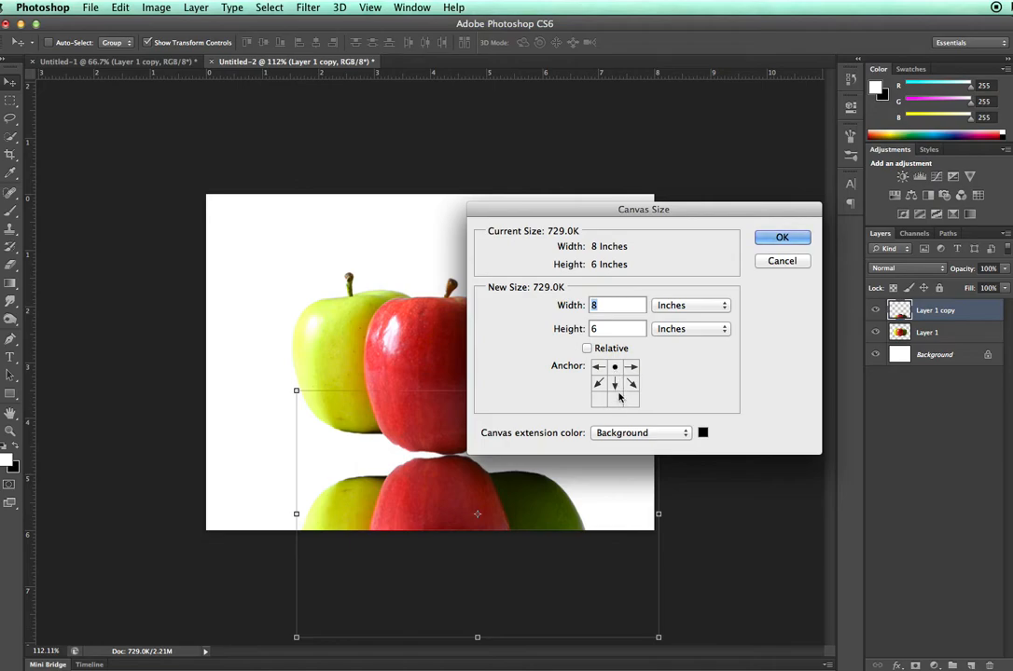
left_click(601, 403)
left_click(632, 383)
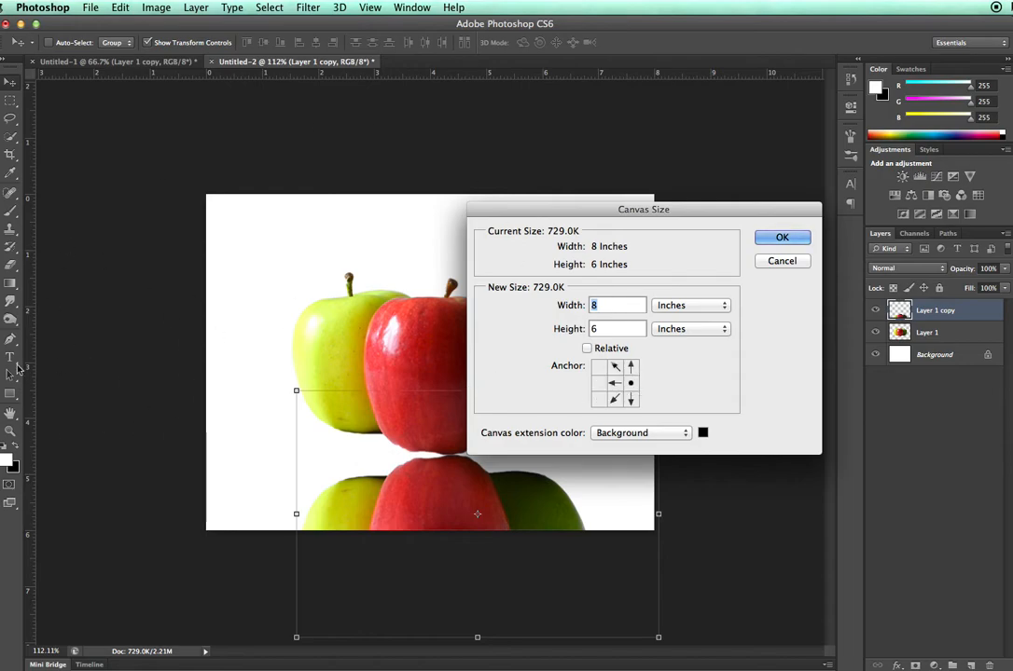
left_click(615, 368)
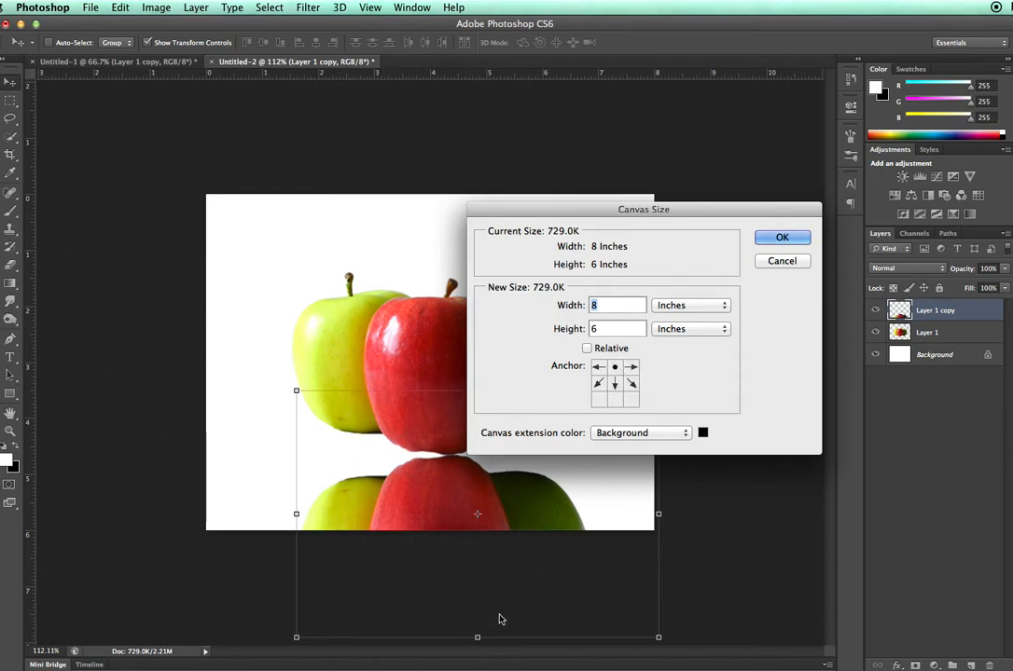
left_click(597, 329)
type("9")
left_click(771, 235)
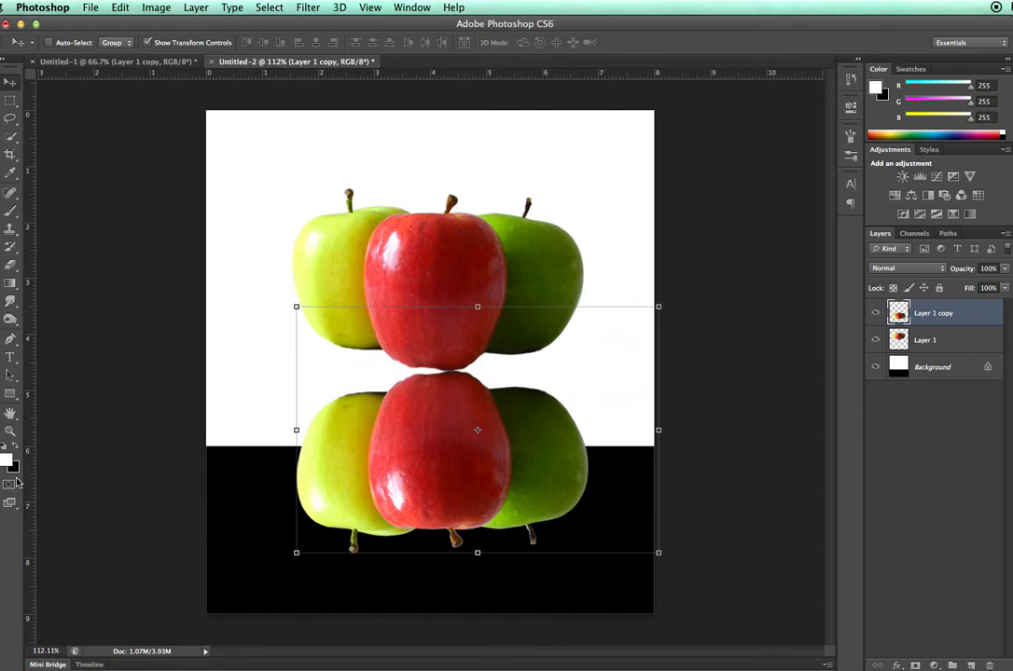
- Fill the black extension strip on the Background layer with white using the Paint Bucket tool
left_click(875, 369)
left_click(875, 369)
left_click(929, 368)
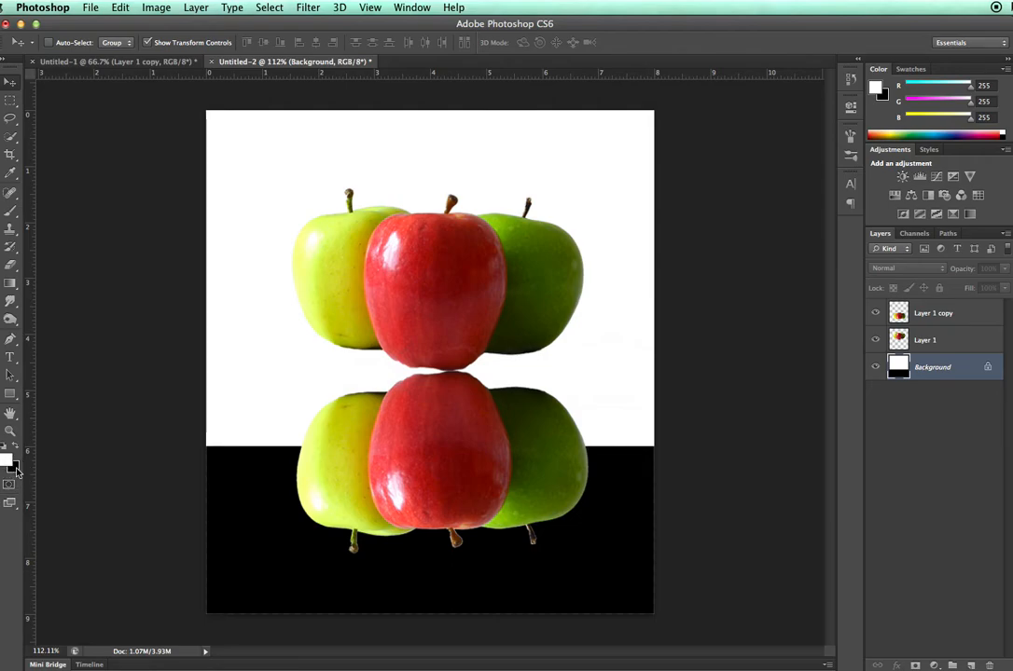
left_click(11, 265)
left_click(11, 248)
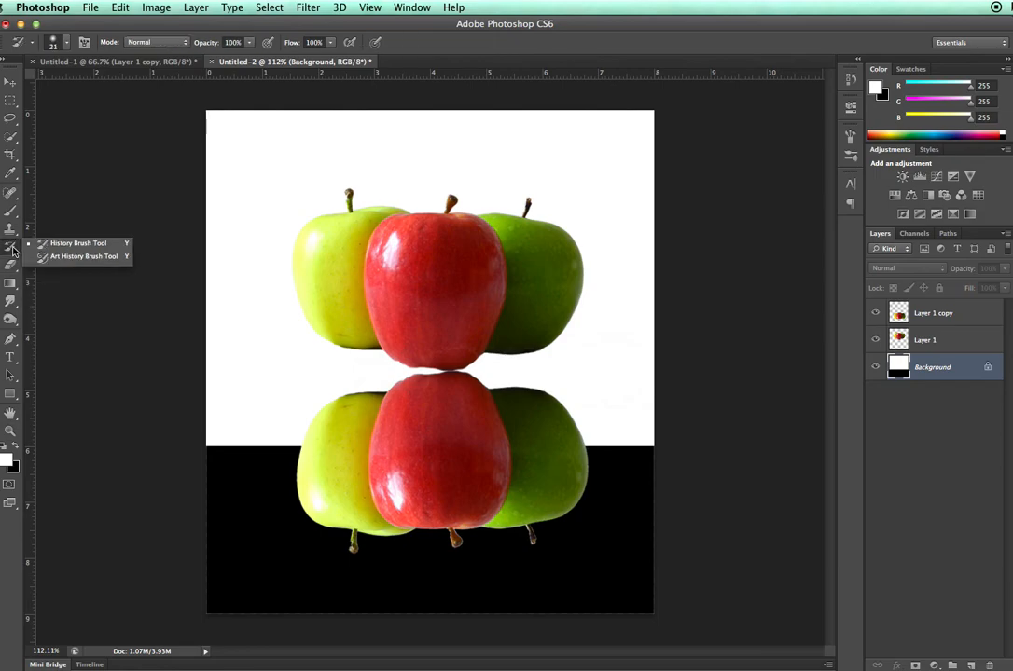
left_click(11, 229)
left_click(9, 214)
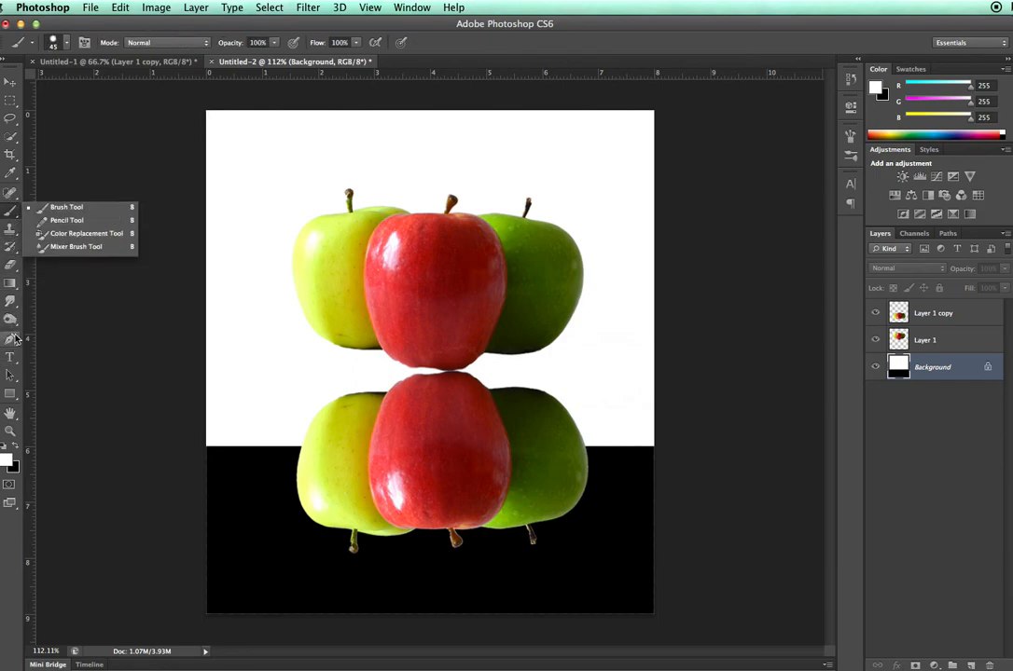
left_click(12, 283)
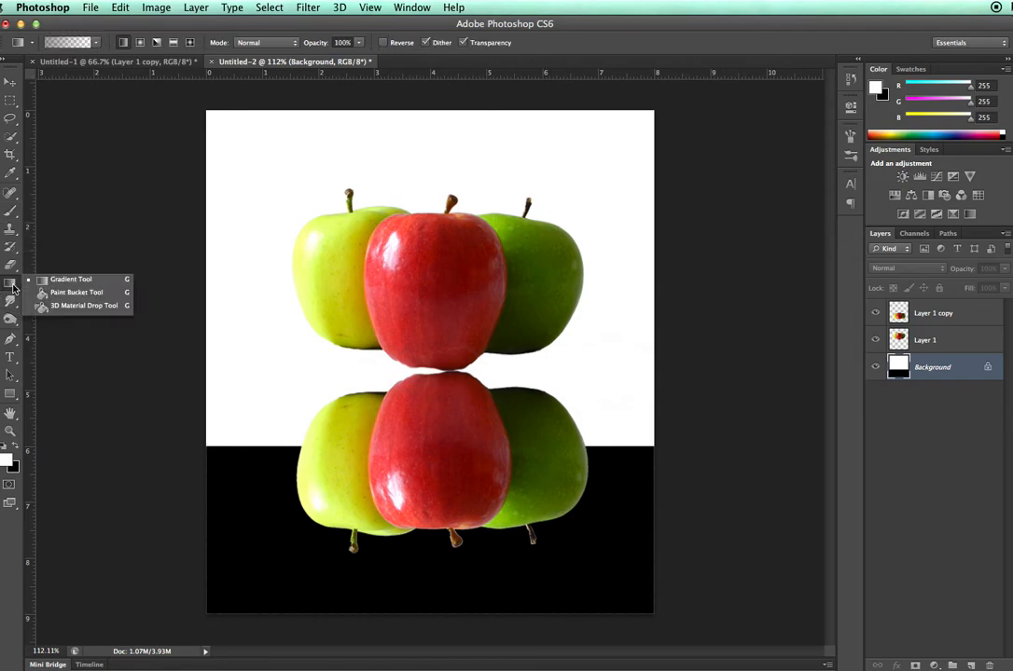
left_click(75, 293)
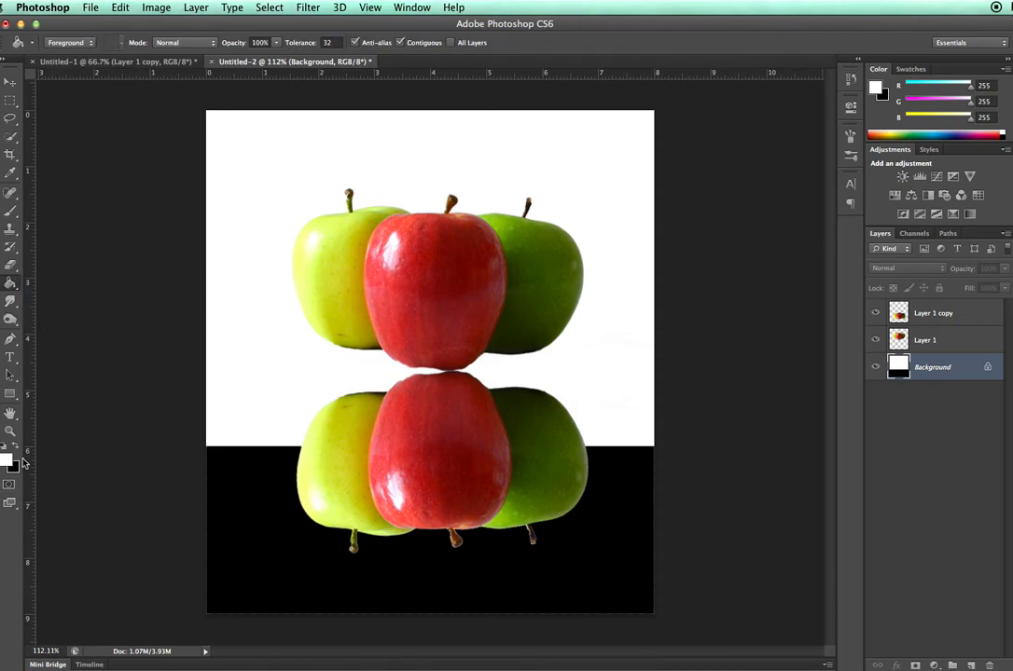
left_click(274, 519)
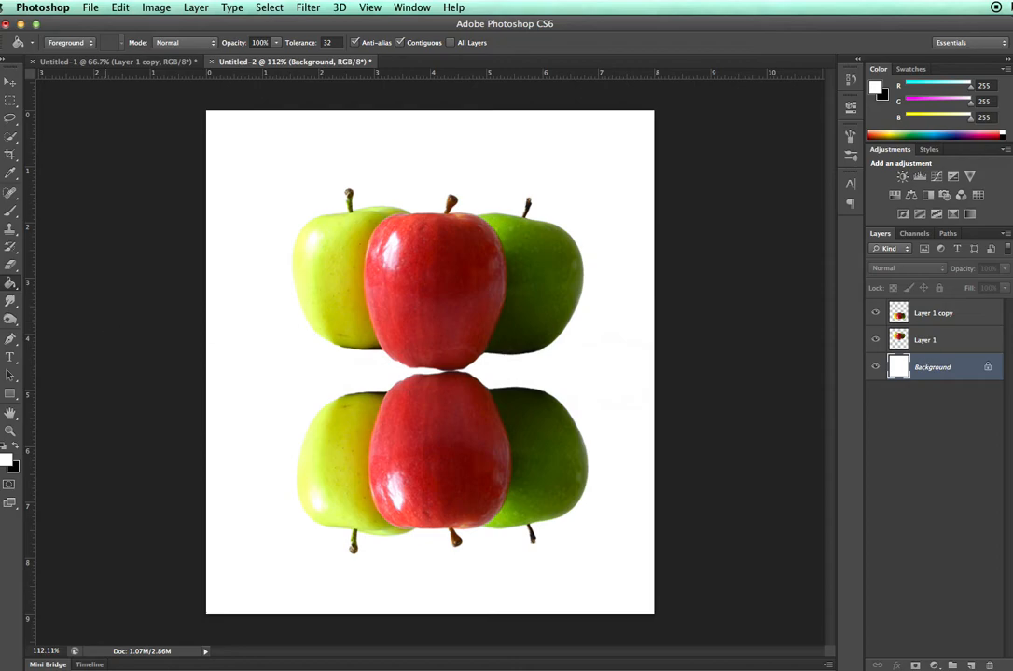
- Make Layer 1 copy, which holds the flipped apples, the active layer with the Move tool
left_click(11, 82)
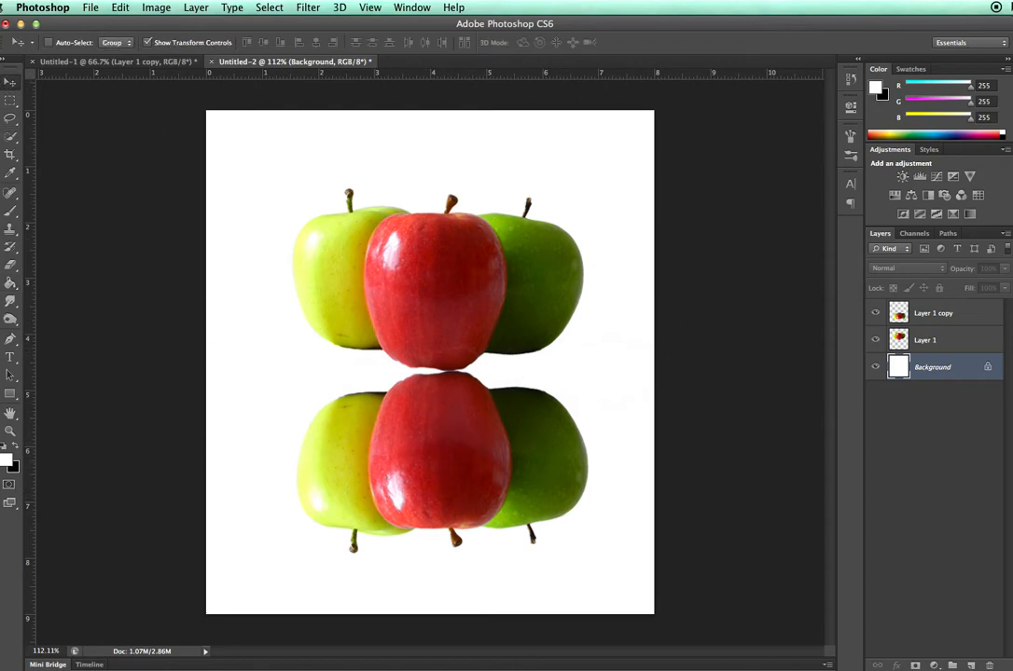
left_click(960, 313)
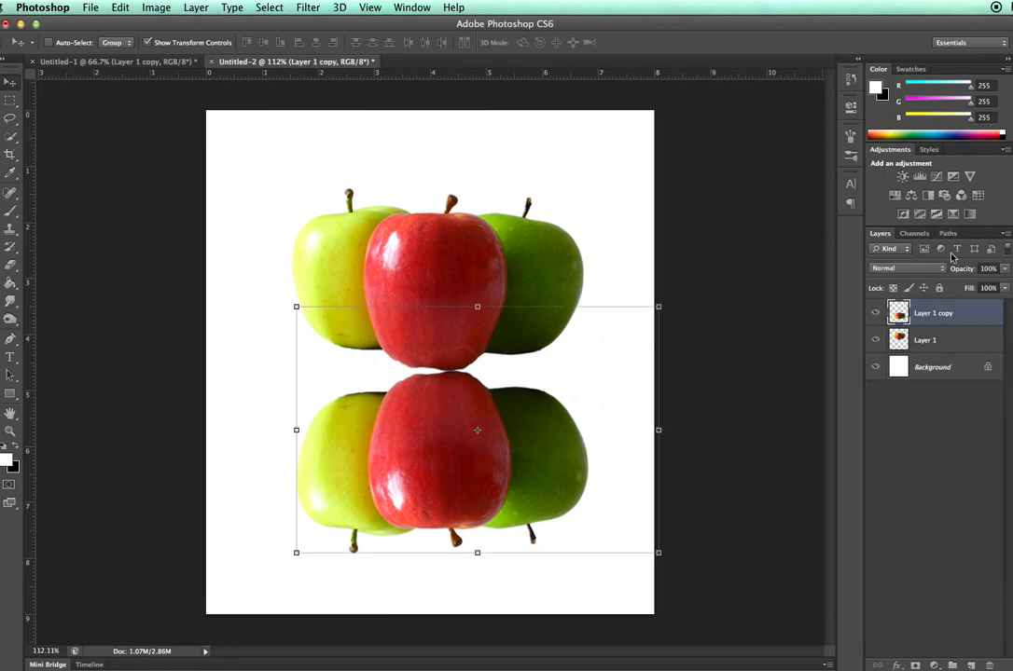
- Try fading the flipped apples by lowering the opacity of Layer 1 copy, and restore it to 100%
left_click(1004, 269)
left_click_drag(1005, 284, 958, 290)
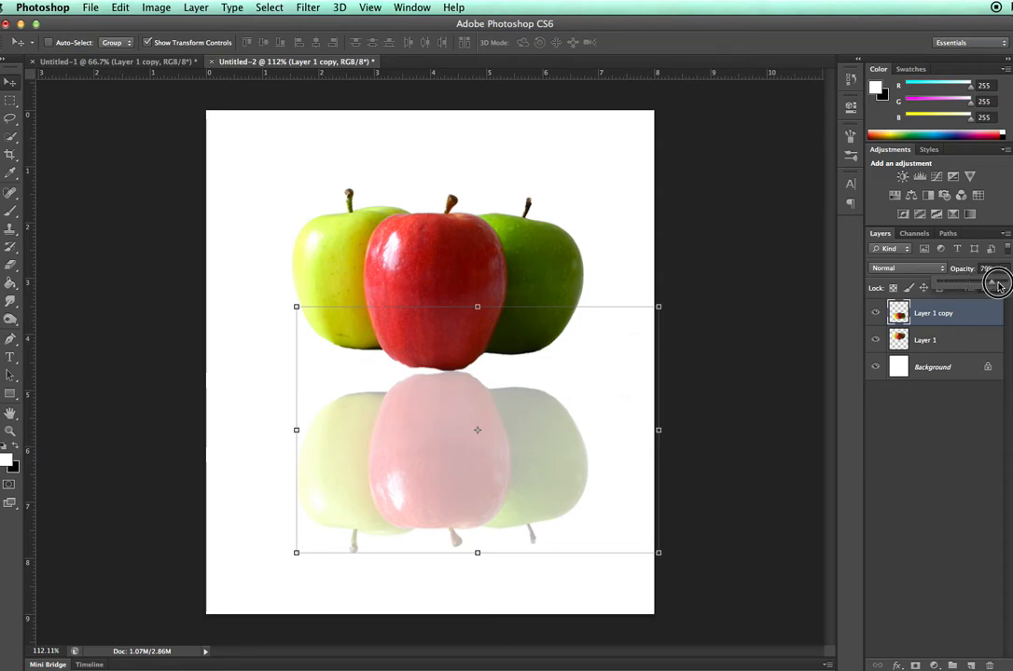
left_click_drag(986, 283, 1006, 283)
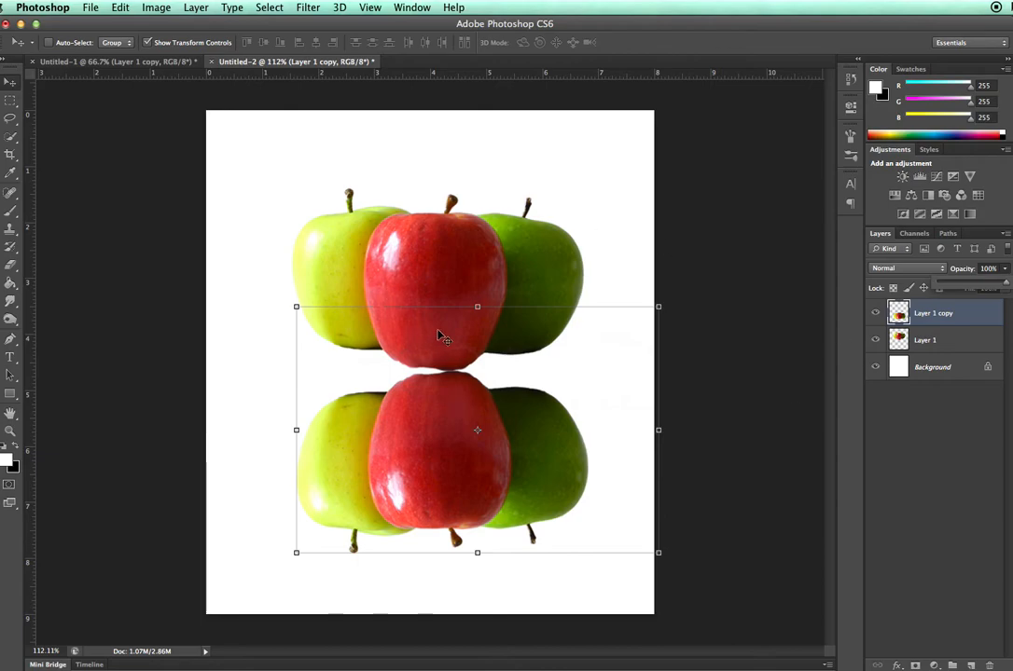
- Try a rainbow gradient with the Gradient tool diagonally across Layer 1 copy, and undo it
left_click(11, 285)
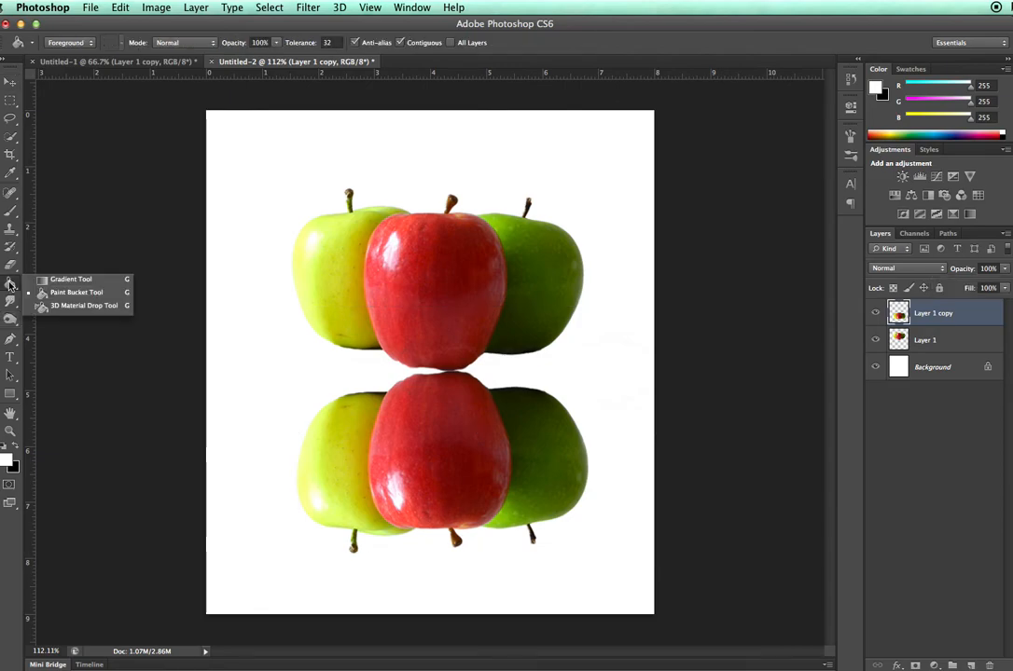
left_click(65, 280)
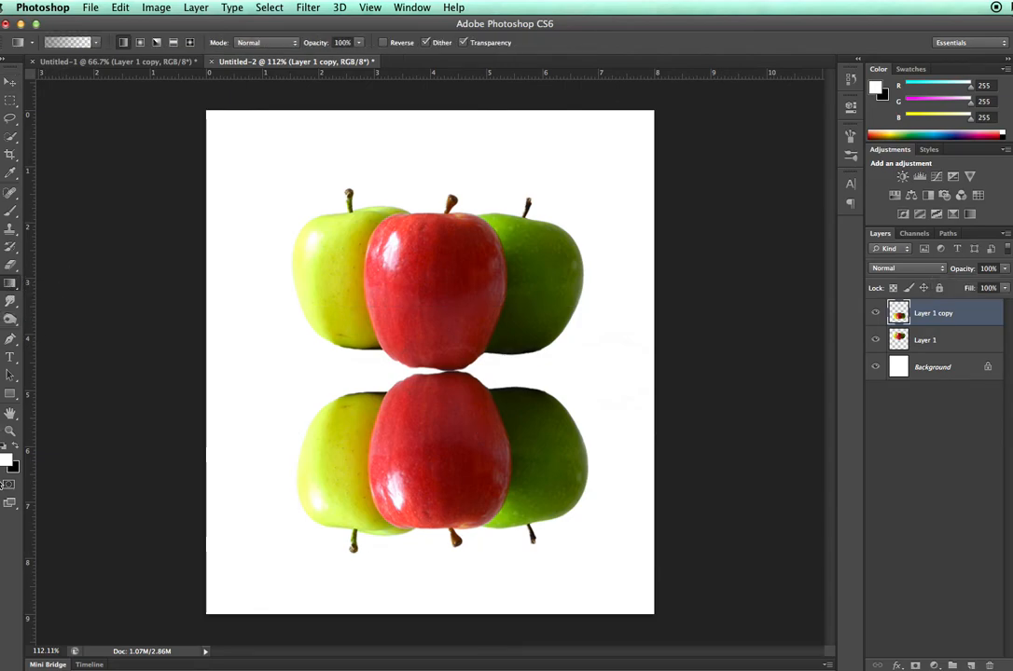
left_click(95, 42)
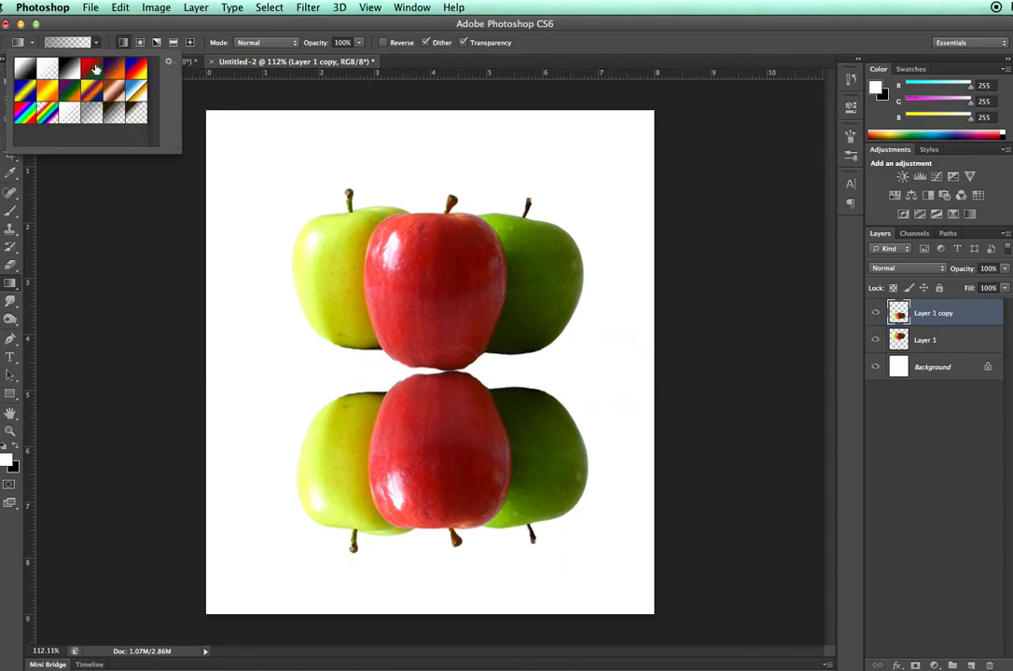
left_click(46, 115)
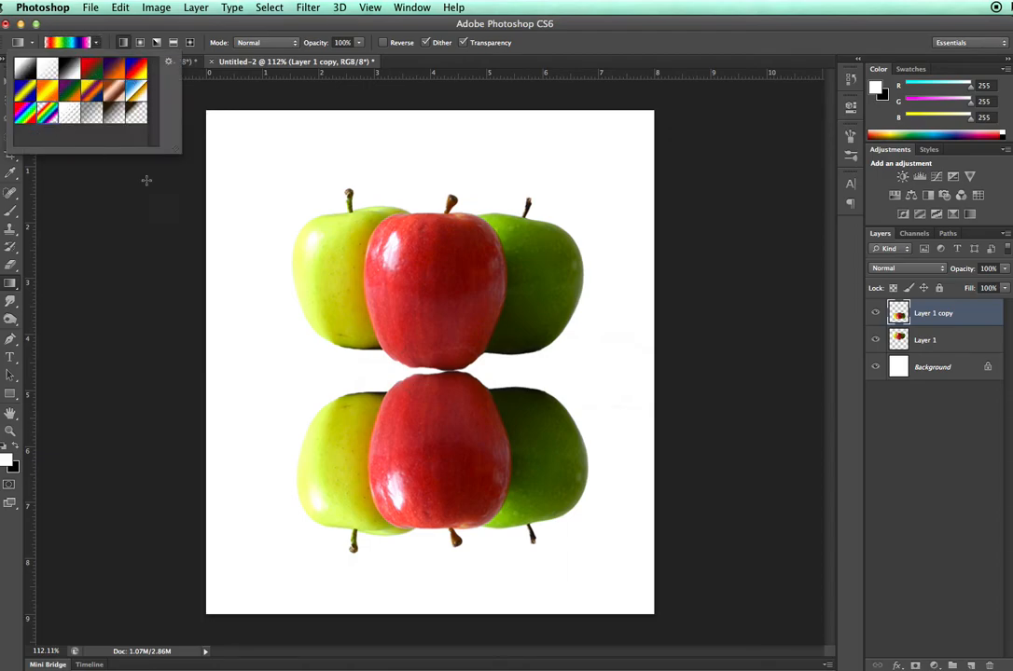
left_click_drag(293, 168, 548, 525)
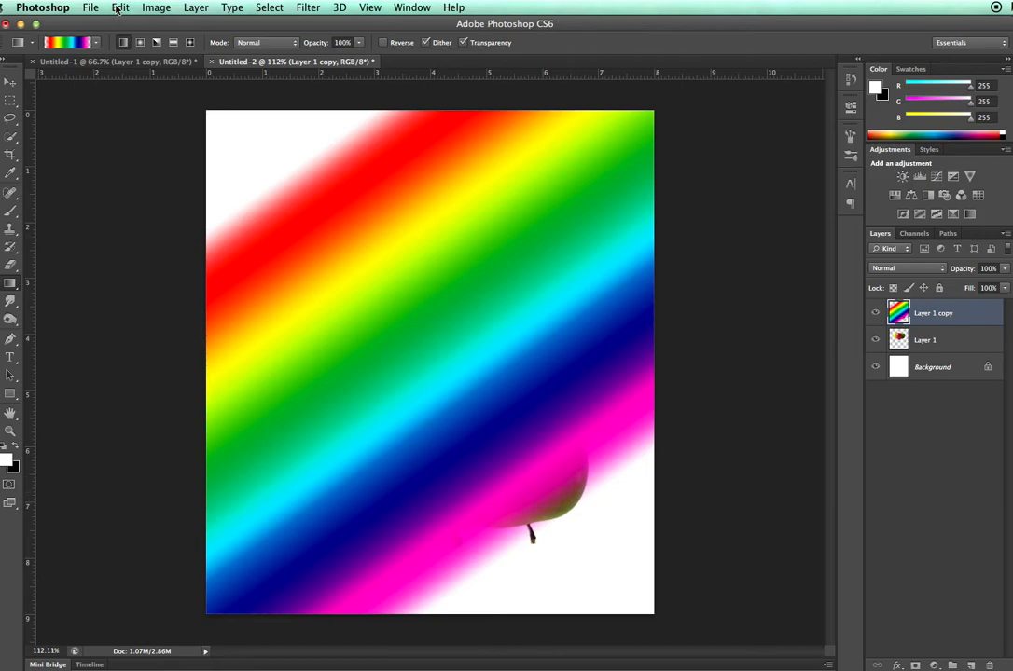
key("super+z")
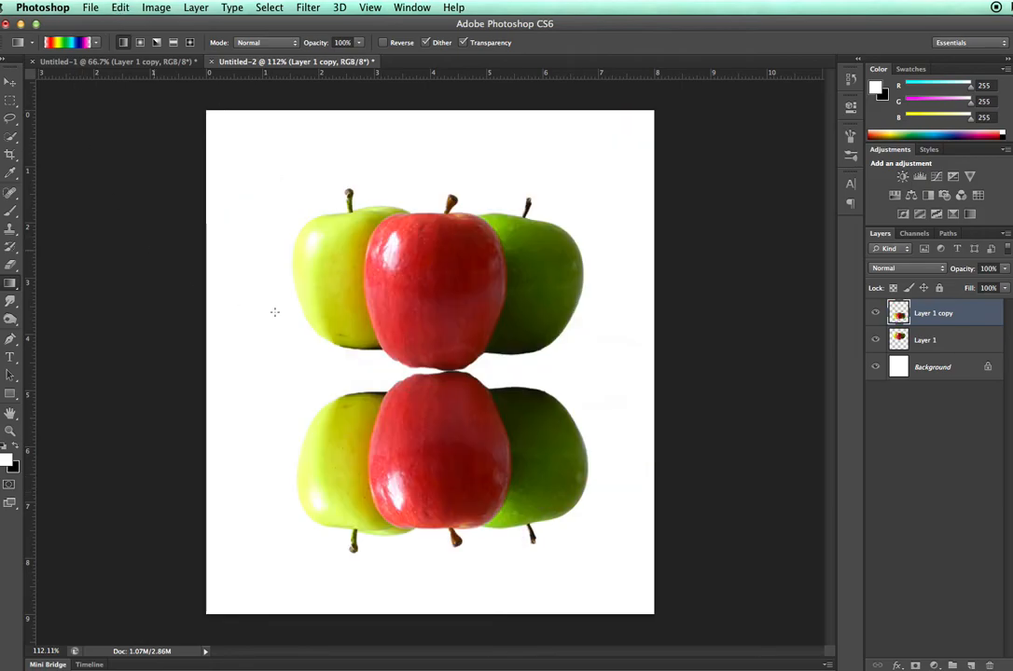
- Set the Gradient tool to the white foreground-to-transparent preset for fading the reflection
left_click(95, 42)
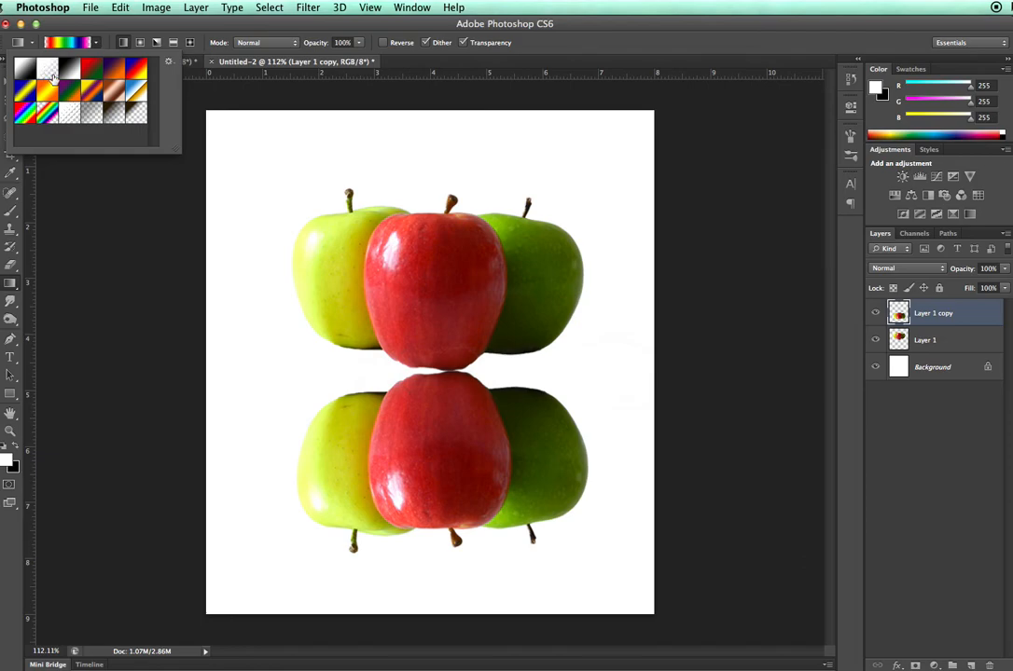
left_click(52, 76)
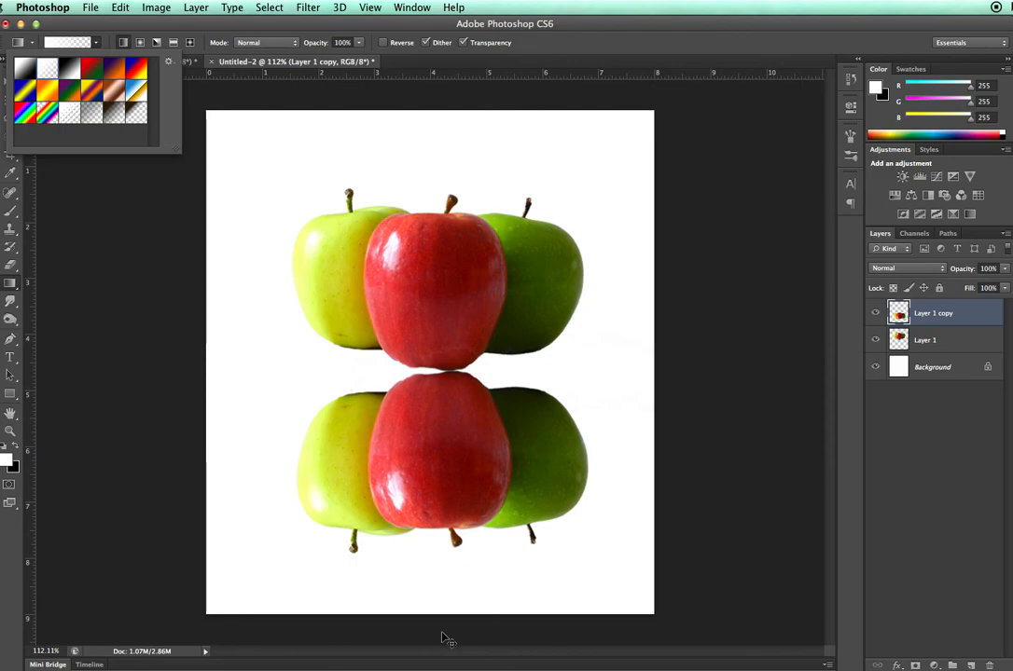
left_click(158, 500)
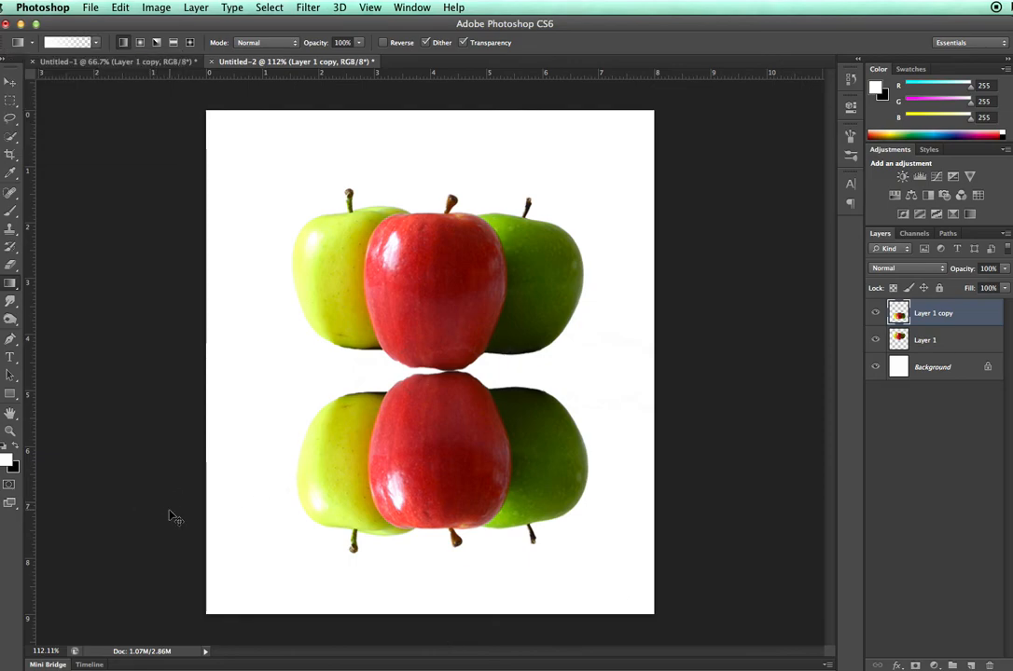
key("super+1")
key("super+minus")
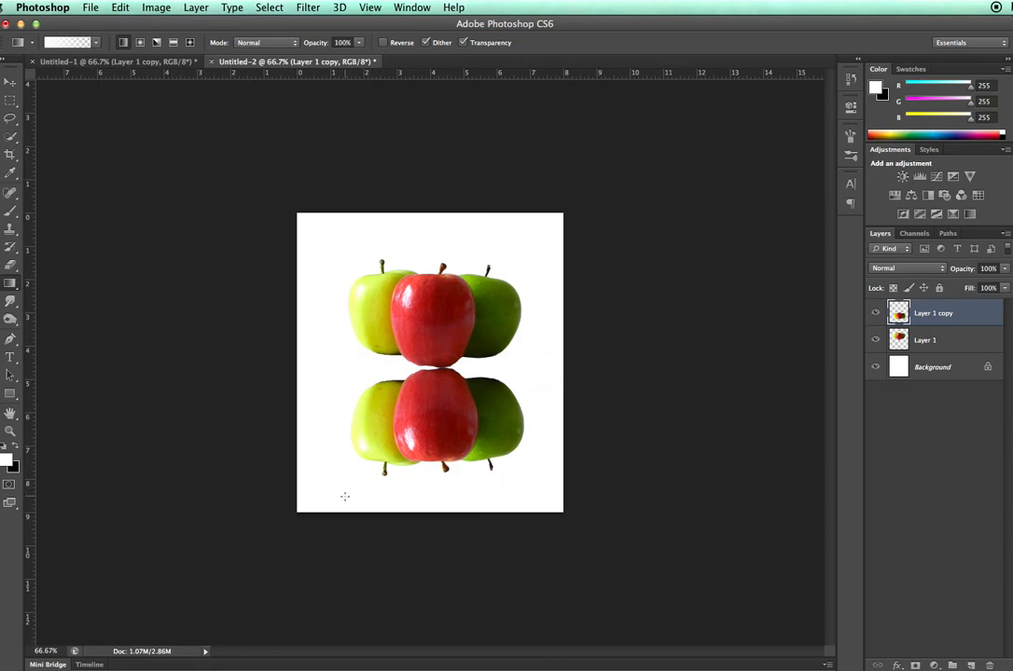
- Try a diagonal white-to-transparent gradient from the reflected yellow-green apple up past the original apples, and undo it
left_click_drag(375, 438, 476, 246)
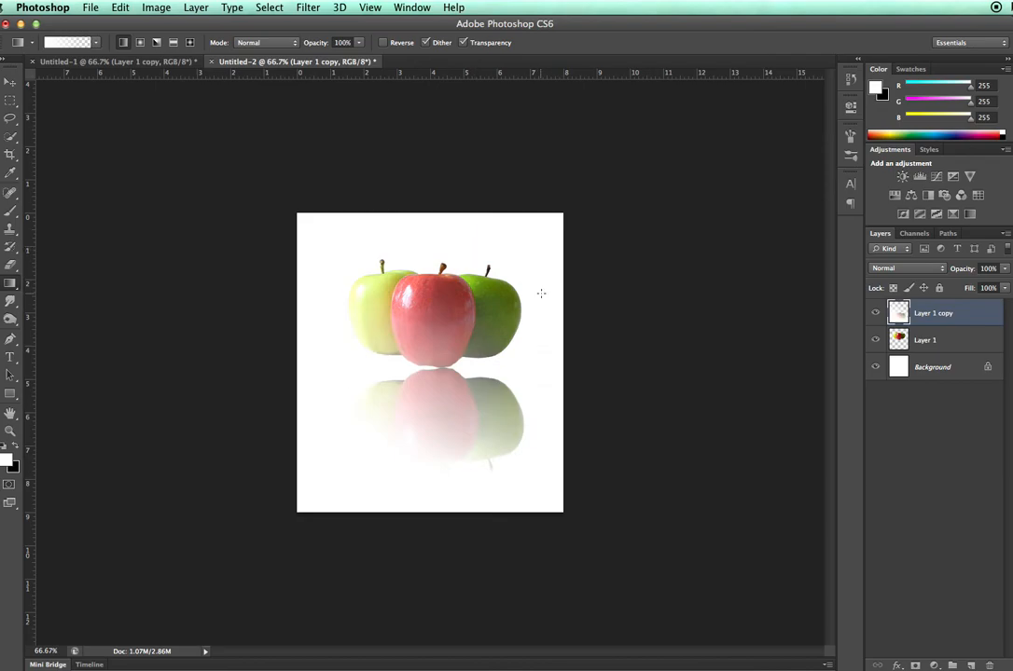
left_click(120, 8)
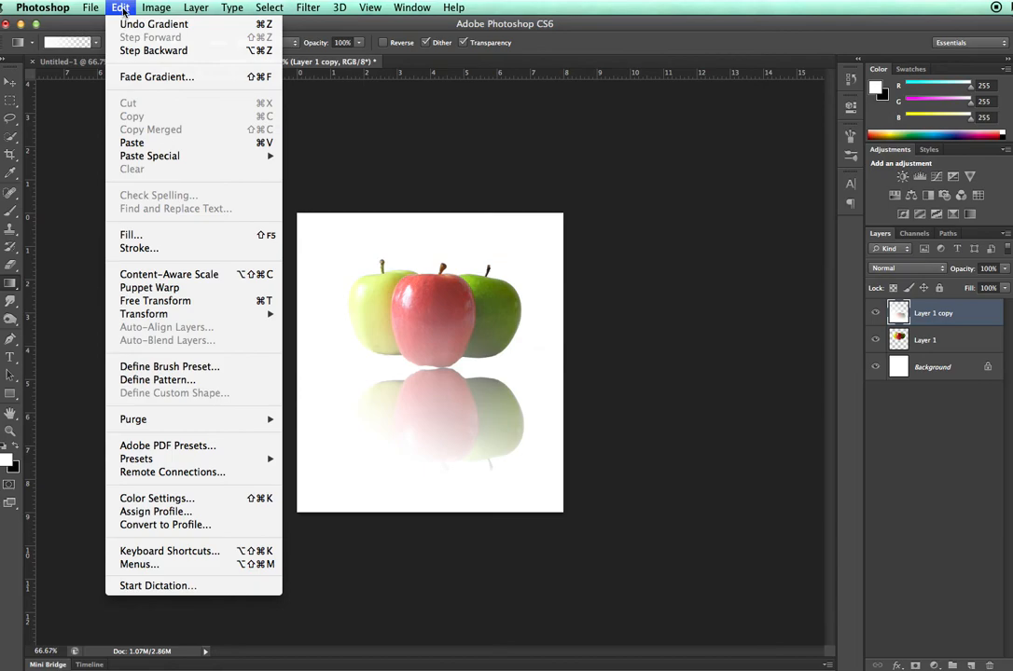
left_click(117, 9)
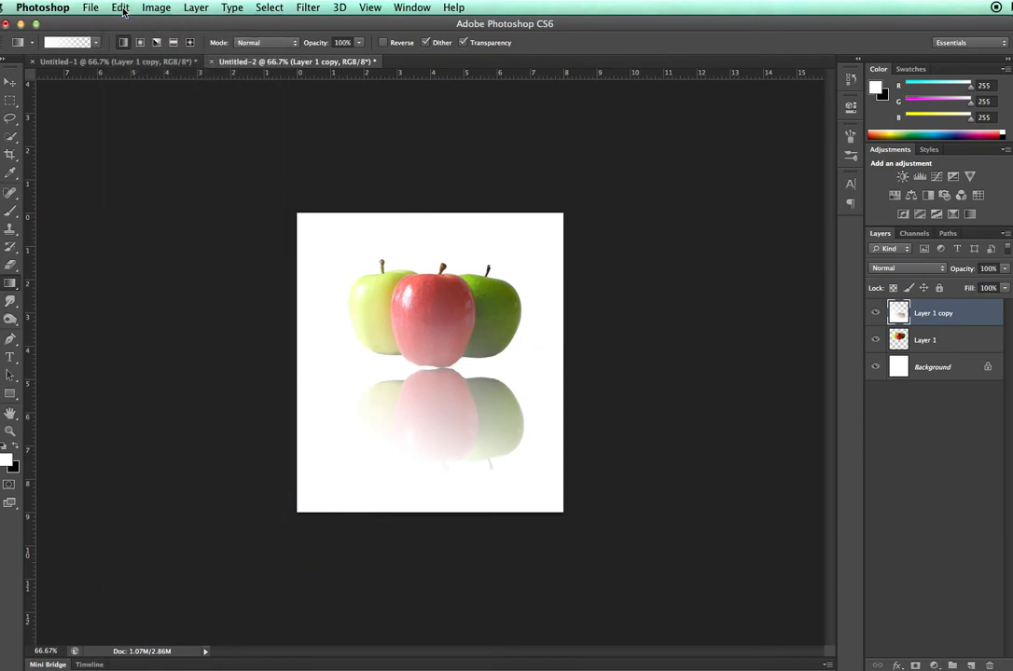
key("ctrl+z")
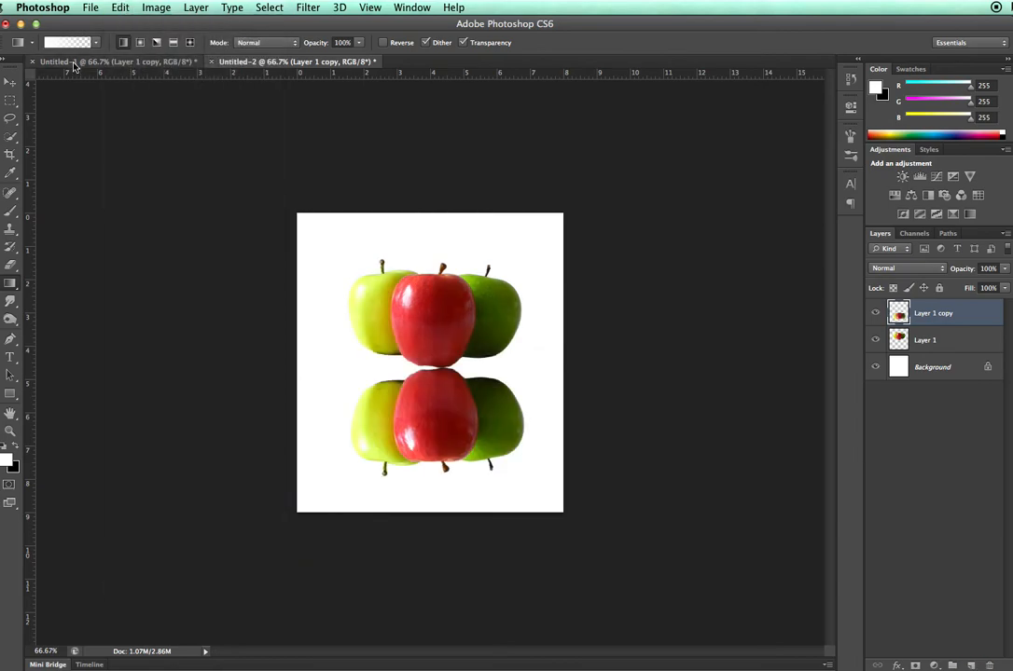
- Fade the reflection on Layer 1 copy with repeated vertical white-to-transparent gradients from below the canvas up into the original apples
left_click_drag(432, 606, 414, 360)
left_click_drag(433, 606, 432, 334)
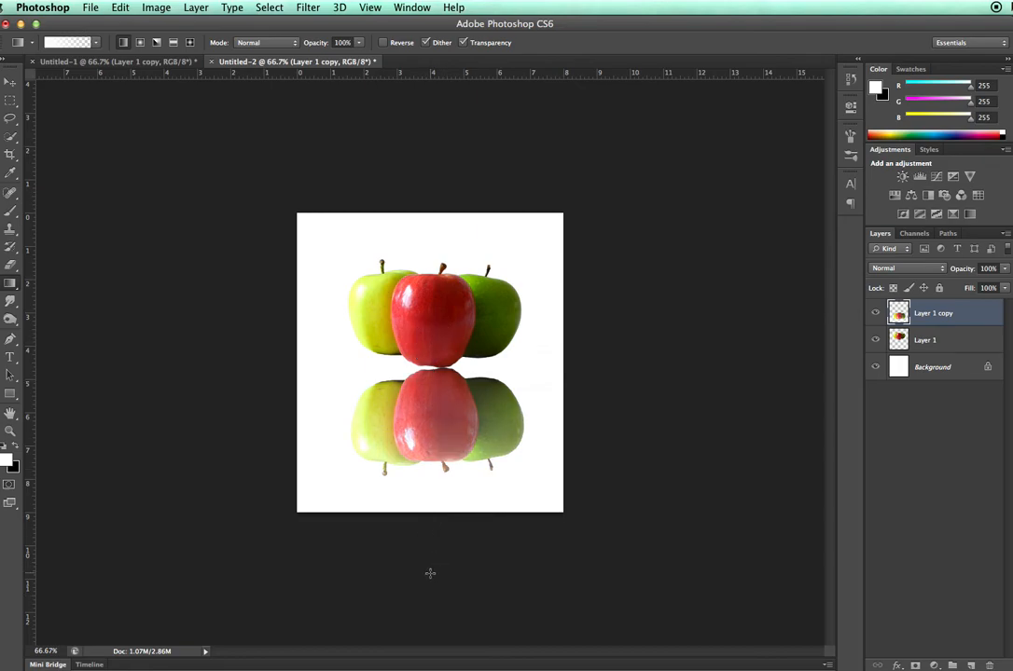
left_click_drag(426, 577, 441, 326)
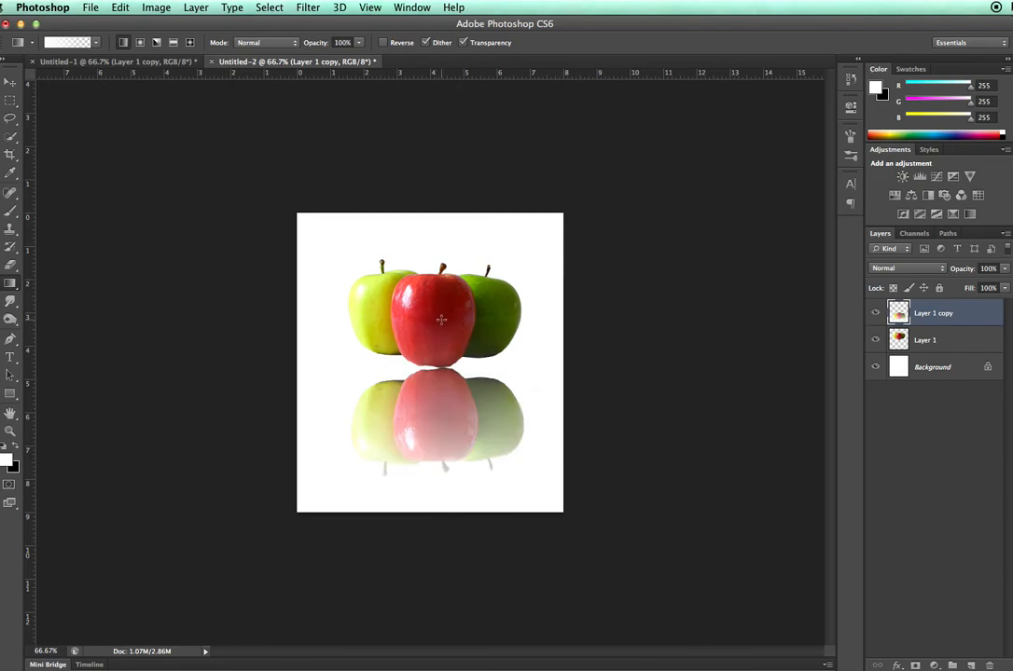
left_click_drag(429, 562, 430, 312)
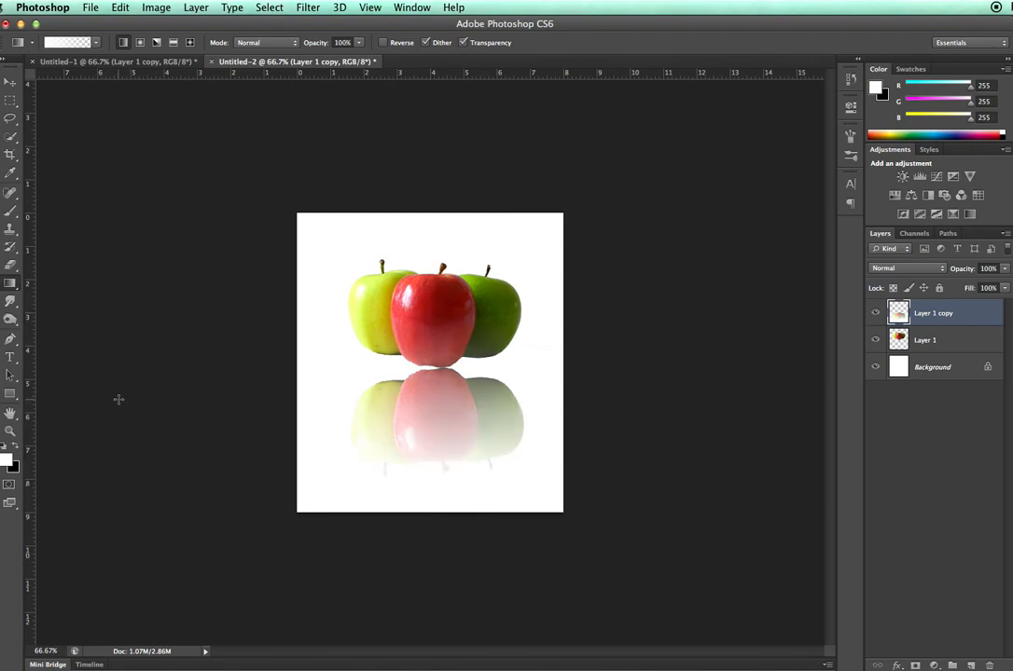
- Add a gray-to-transparent gradient to Layer 1 copy, running upward from below the canvas to the upper part of the reflection
left_click(91, 43)
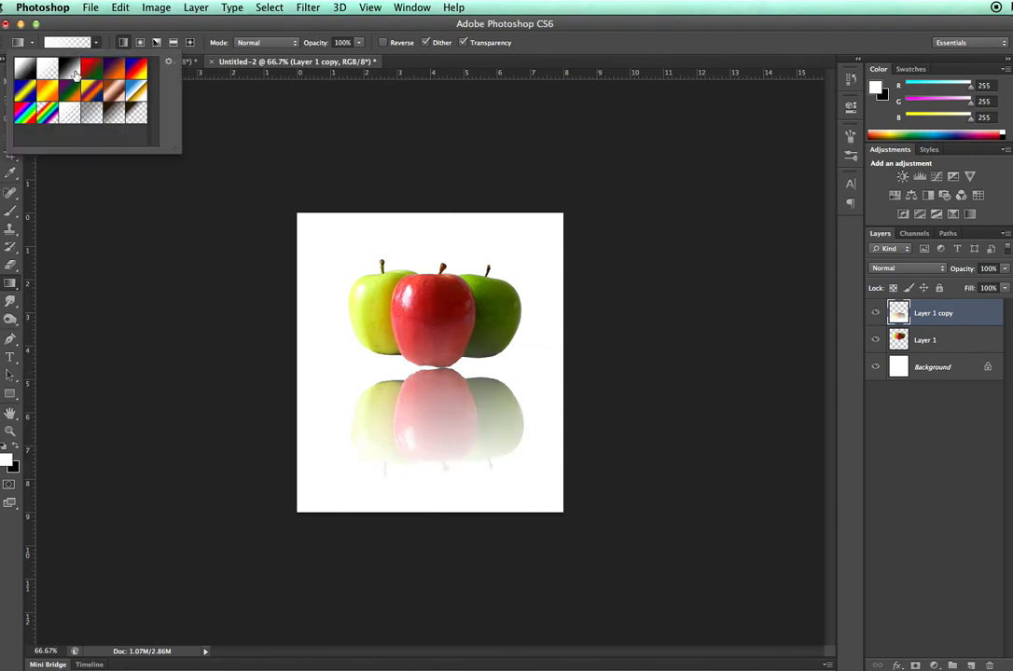
left_click(92, 114)
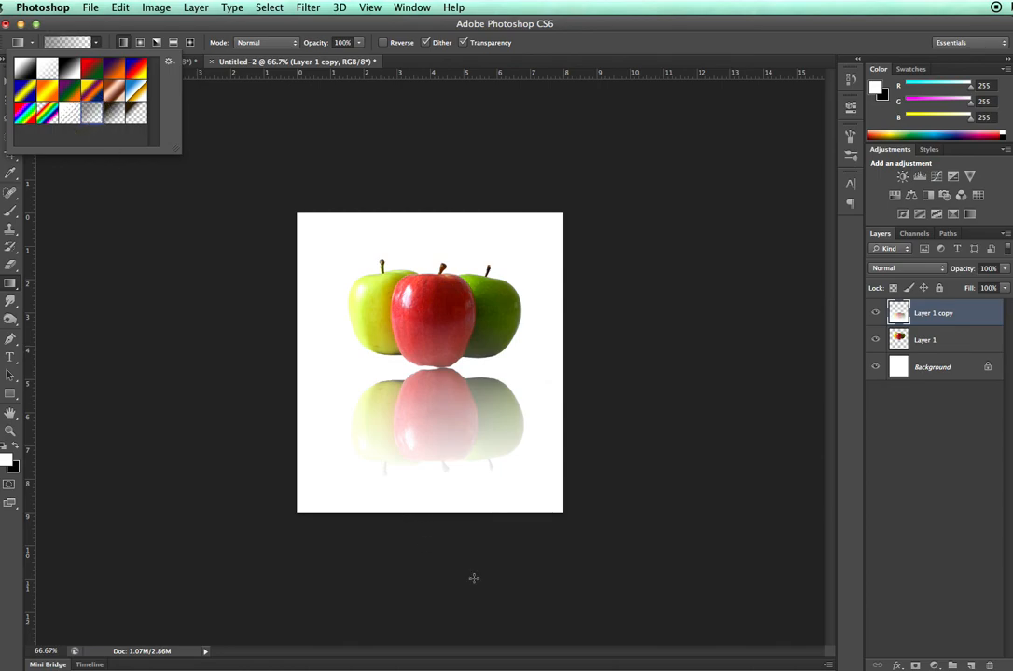
left_click(608, 595)
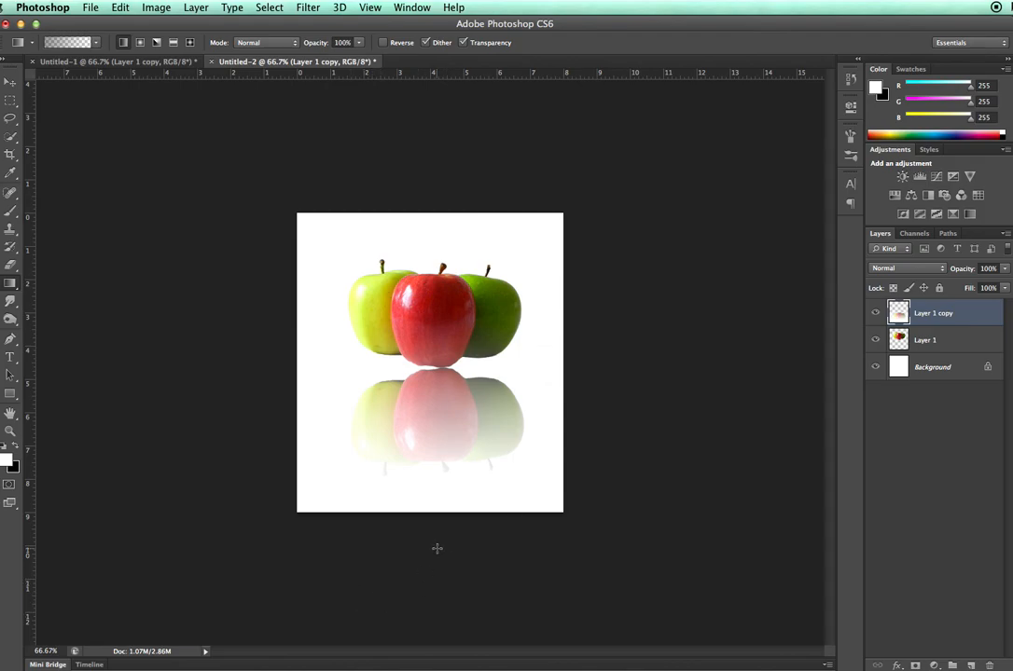
left_click_drag(440, 566, 438, 398)
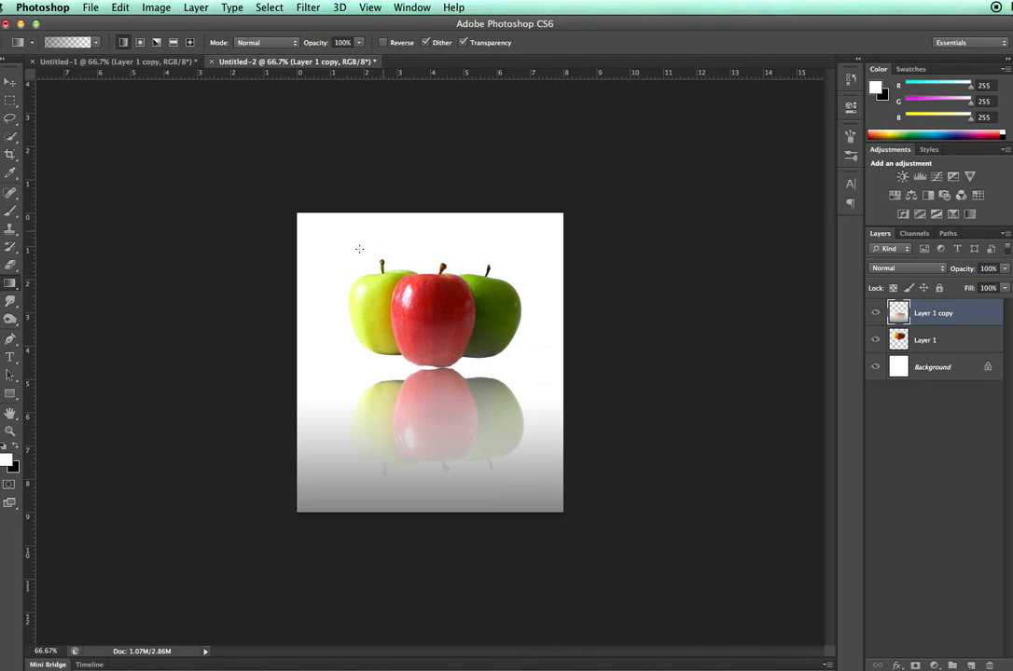
key("super+plus")
key("super+plus")
key("super+minus")
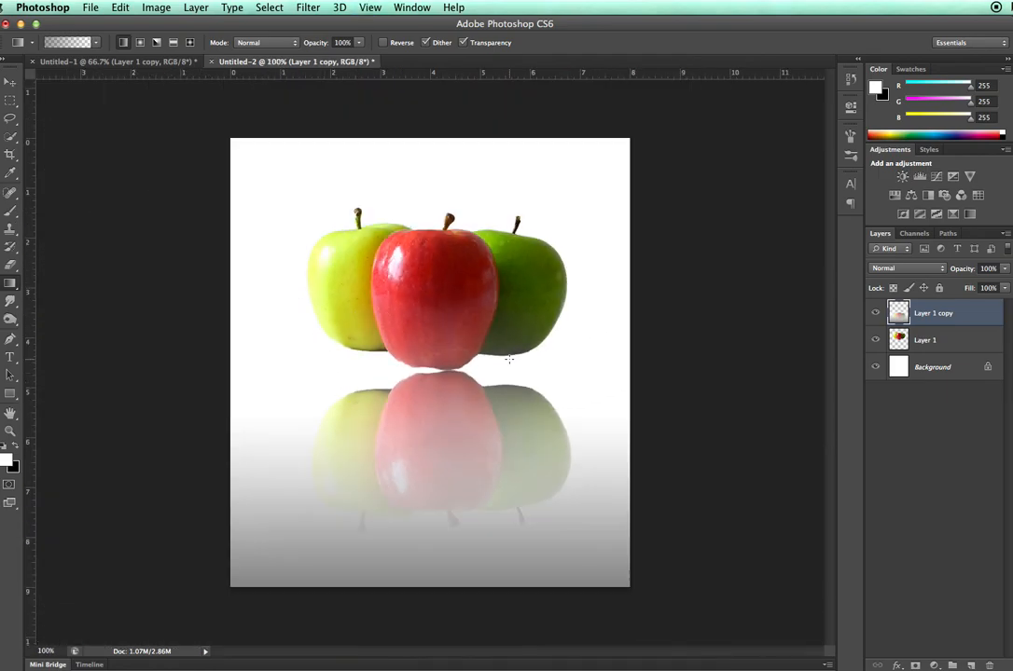